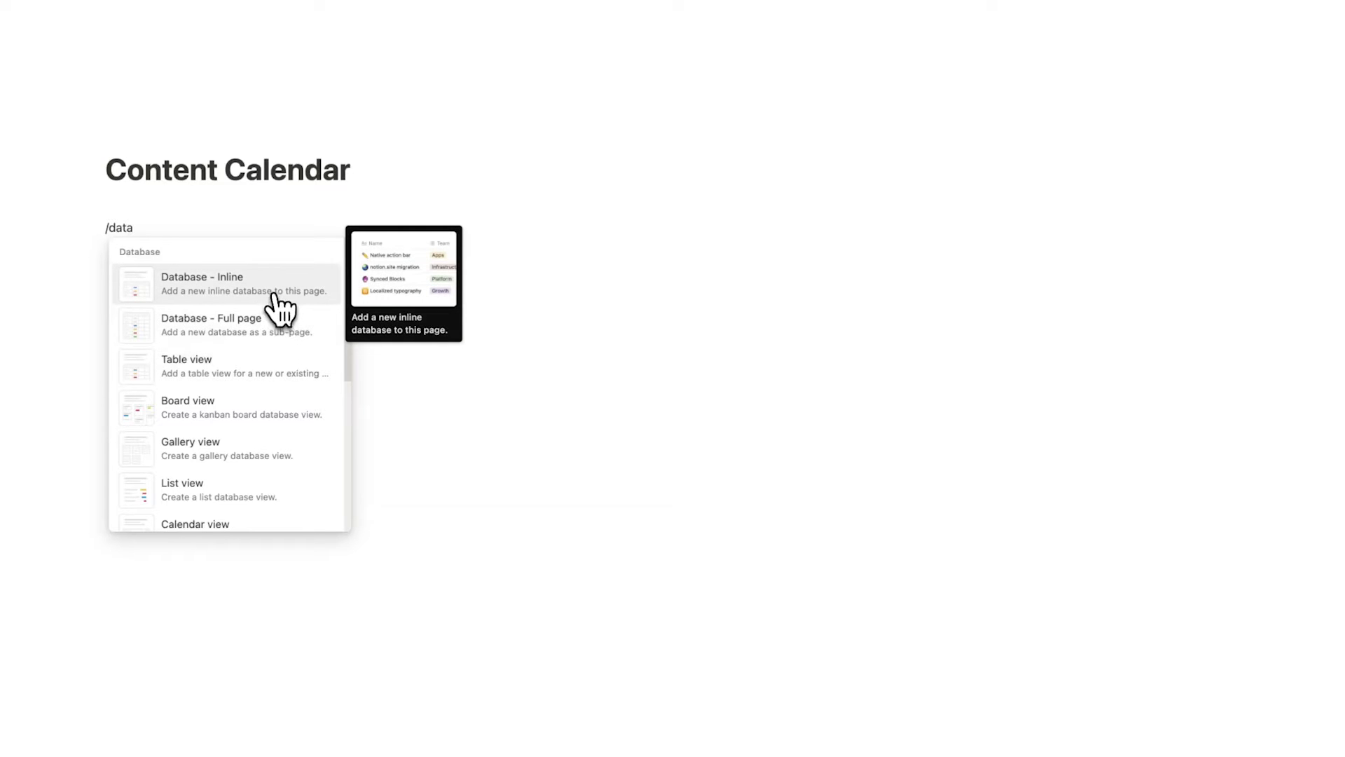
- Insert an inline table database named Content under the page title
{"action": "left_click", "coordinate": [235, 372]}
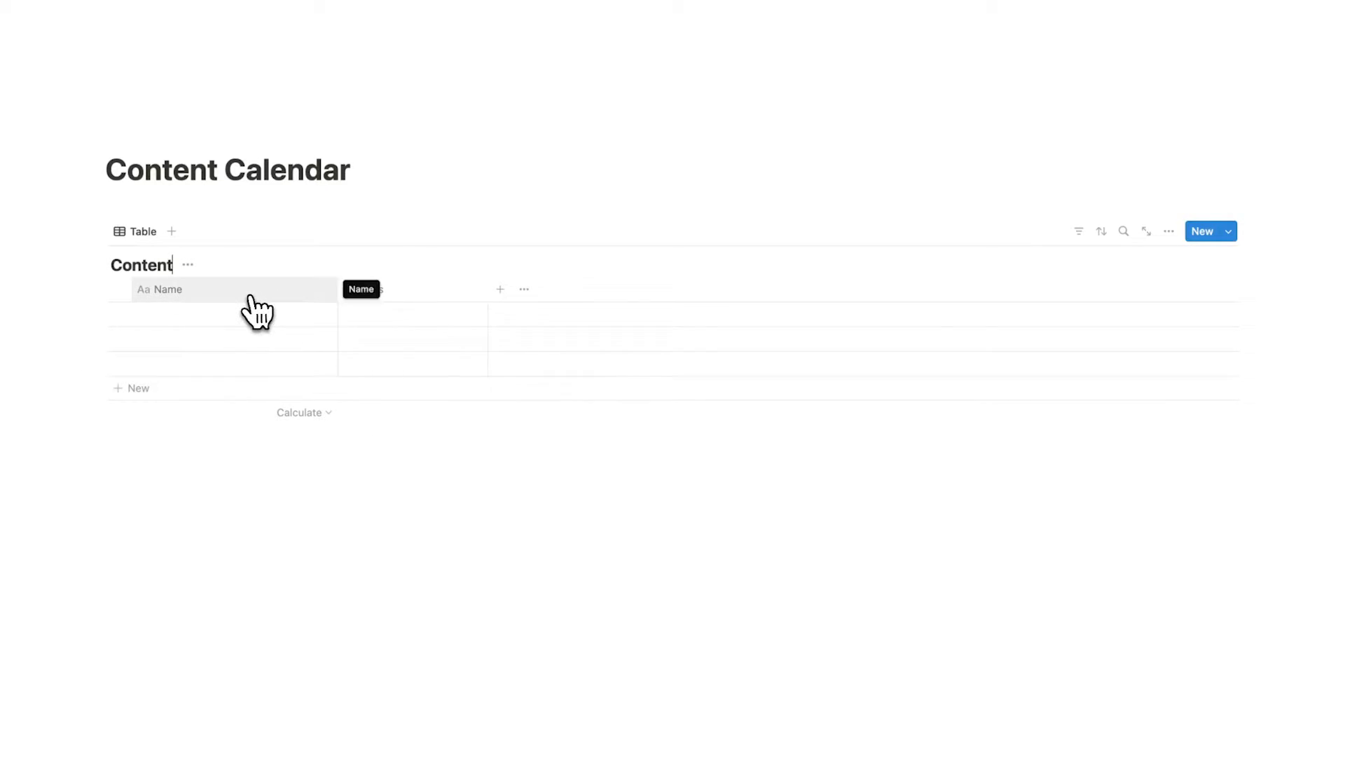
- Rename the Name column to Idea and the Tags column to Channel
{"action": "left_click", "coordinate": [335, 269]}
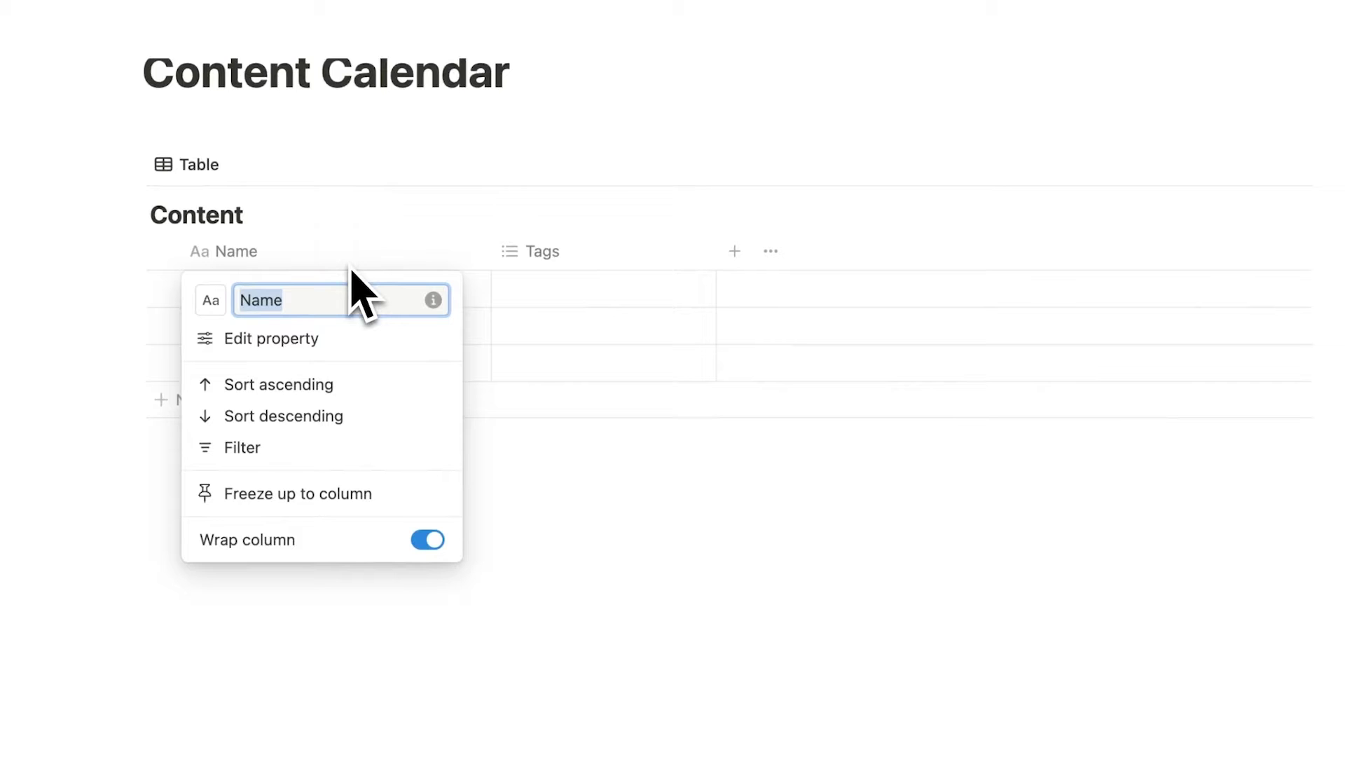
{"action": "type", "text": "Idea"}
{"action": "left_click", "coordinate": [558, 511]}
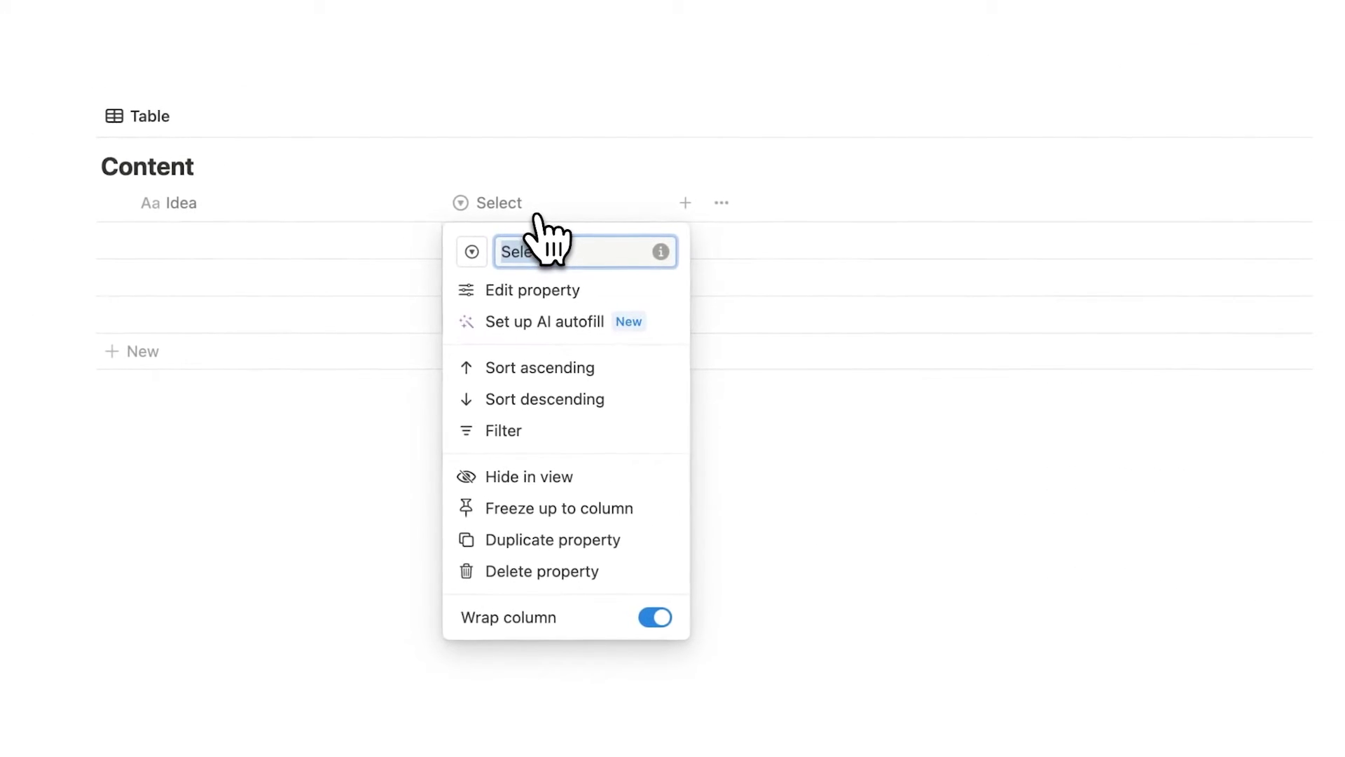
{"action": "type", "text": "Channel"}
{"action": "key", "text": "Return"}
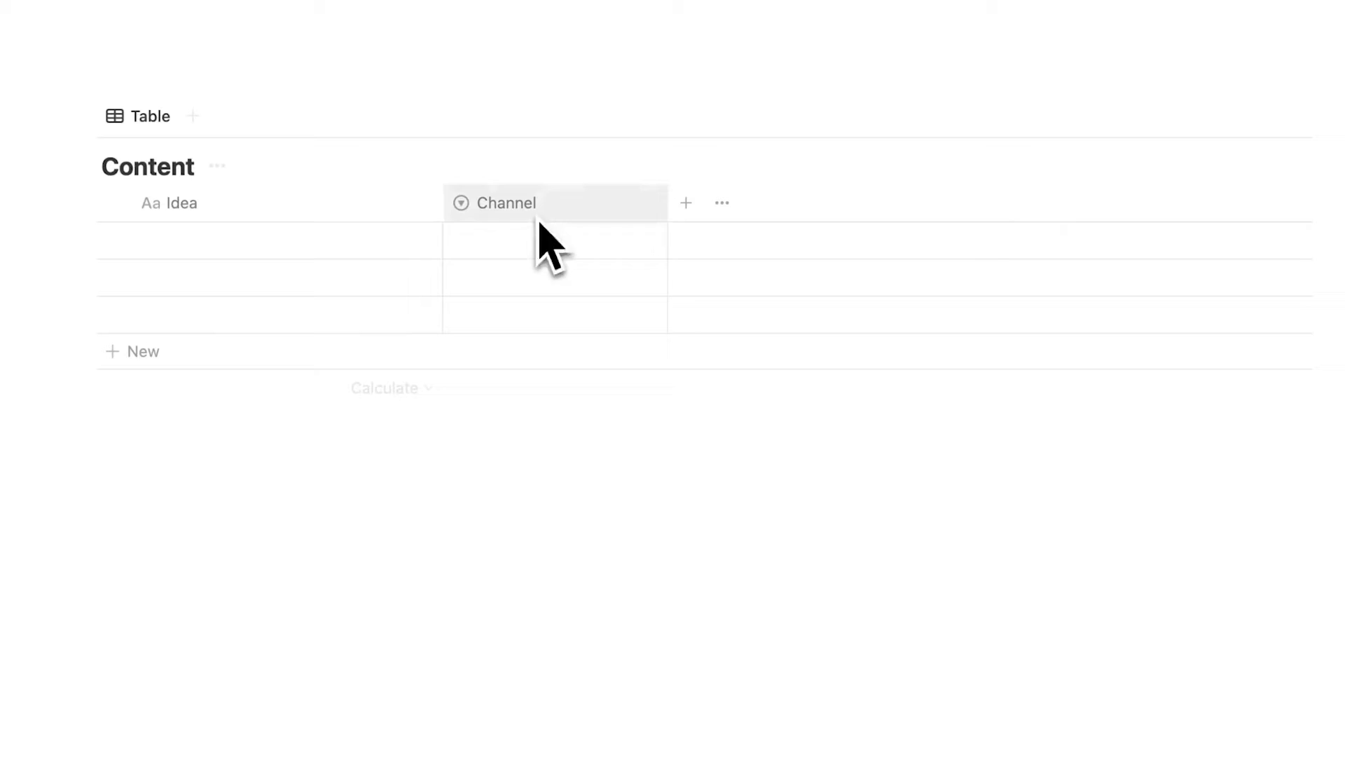
- Set the first row's Channel to YouTube and the second row's to Newsletter
{"action": "left_click", "coordinate": [545, 242]}
{"action": "type", "text": "YouT"}
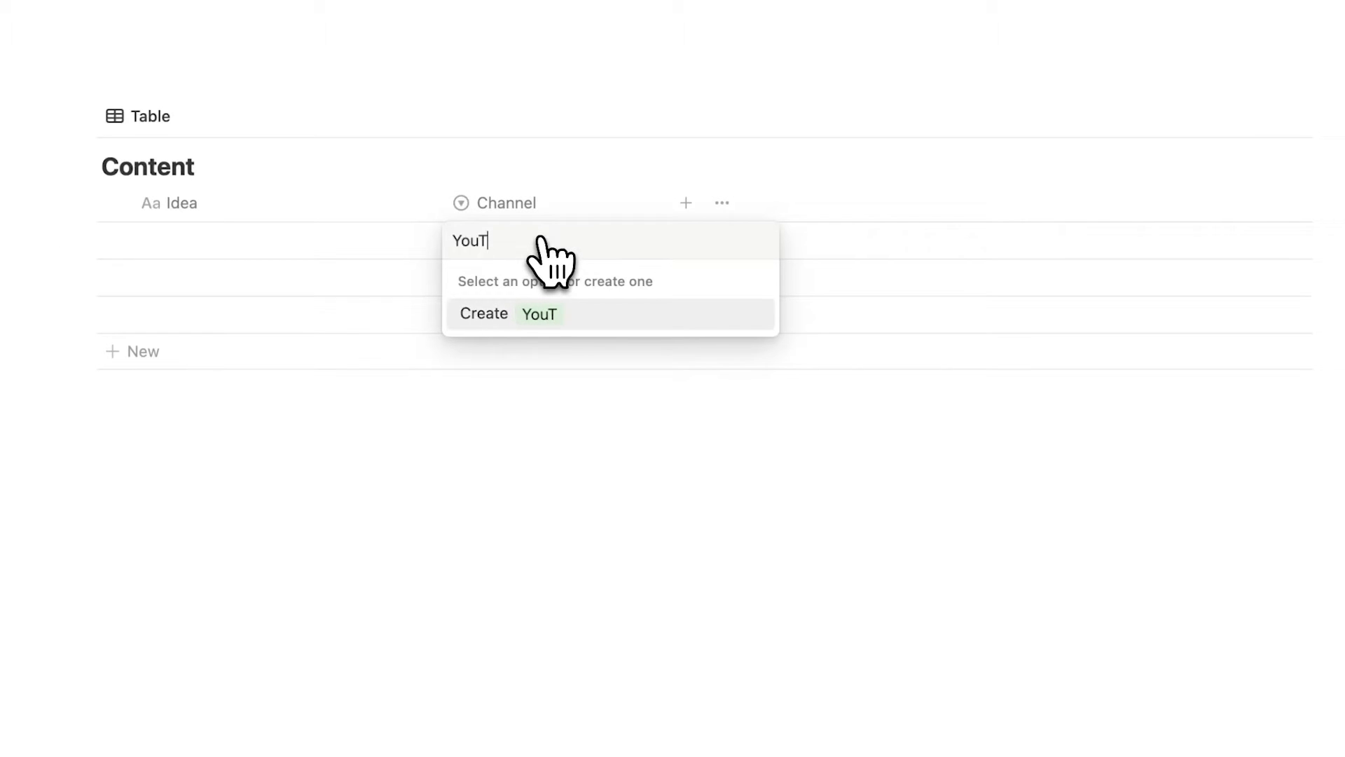
{"action": "type", "text": "ube"}
{"action": "key", "text": "Return"}
{"action": "key", "text": "Down"}
{"action": "type", "text": "News"}
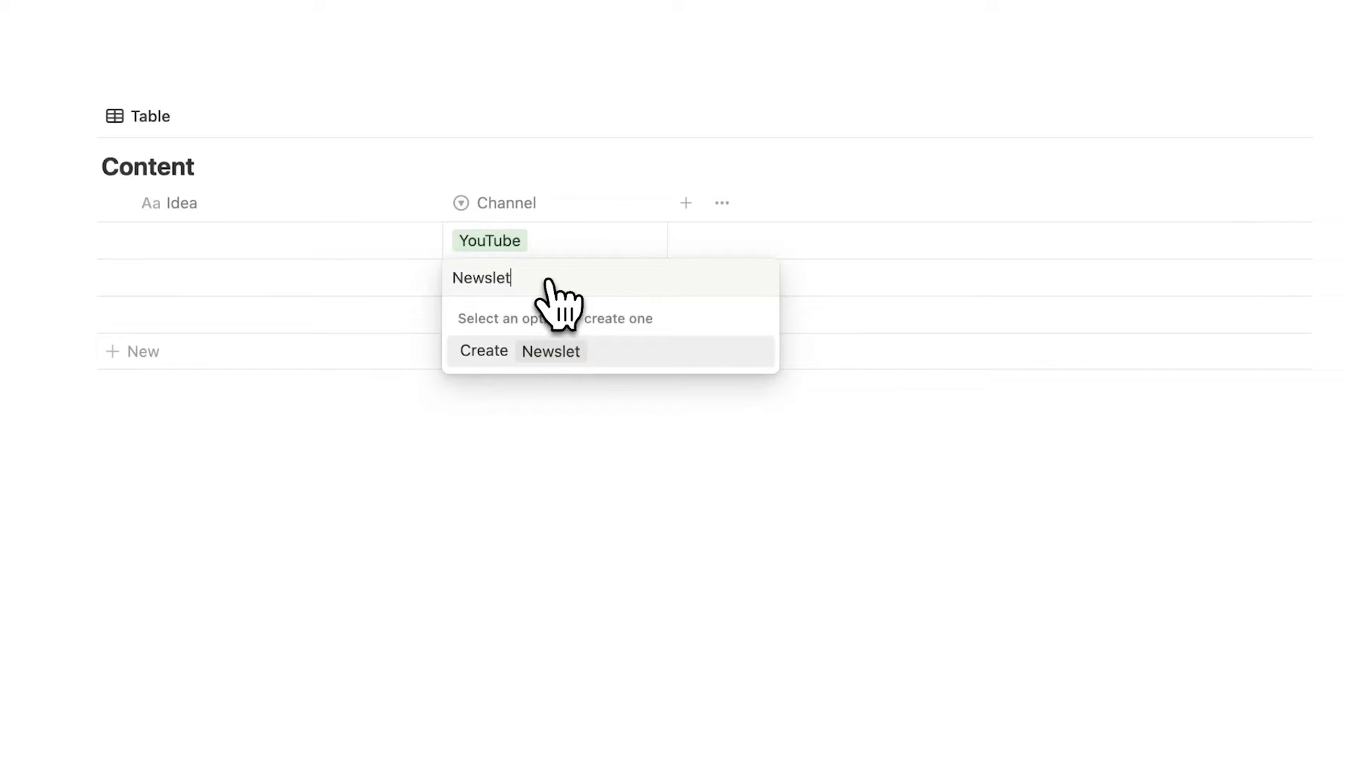
{"action": "left_click", "coordinate": [591, 350]}
{"action": "left_click", "coordinate": [550, 414]}
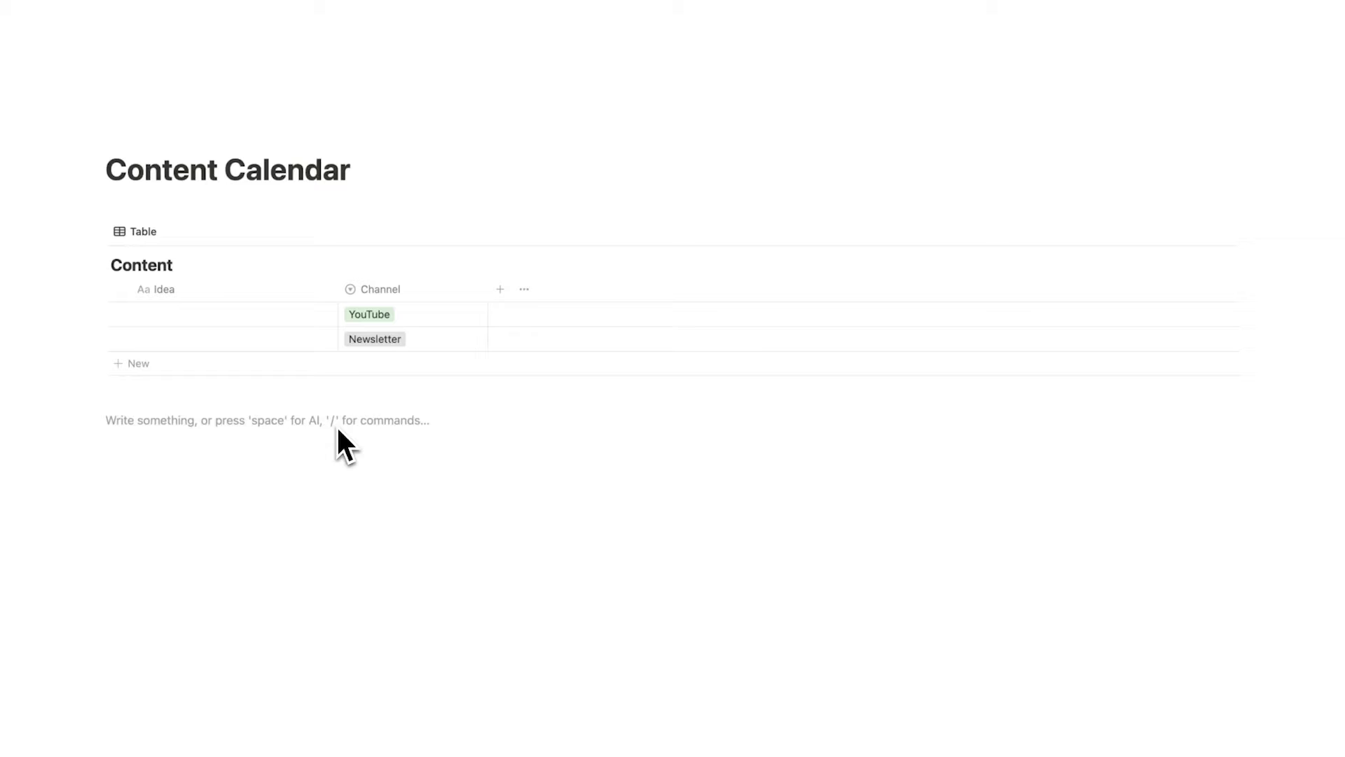
- Insert a calendar view with /cal and link it to the Content database
{"action": "type", "text": "/cal"}
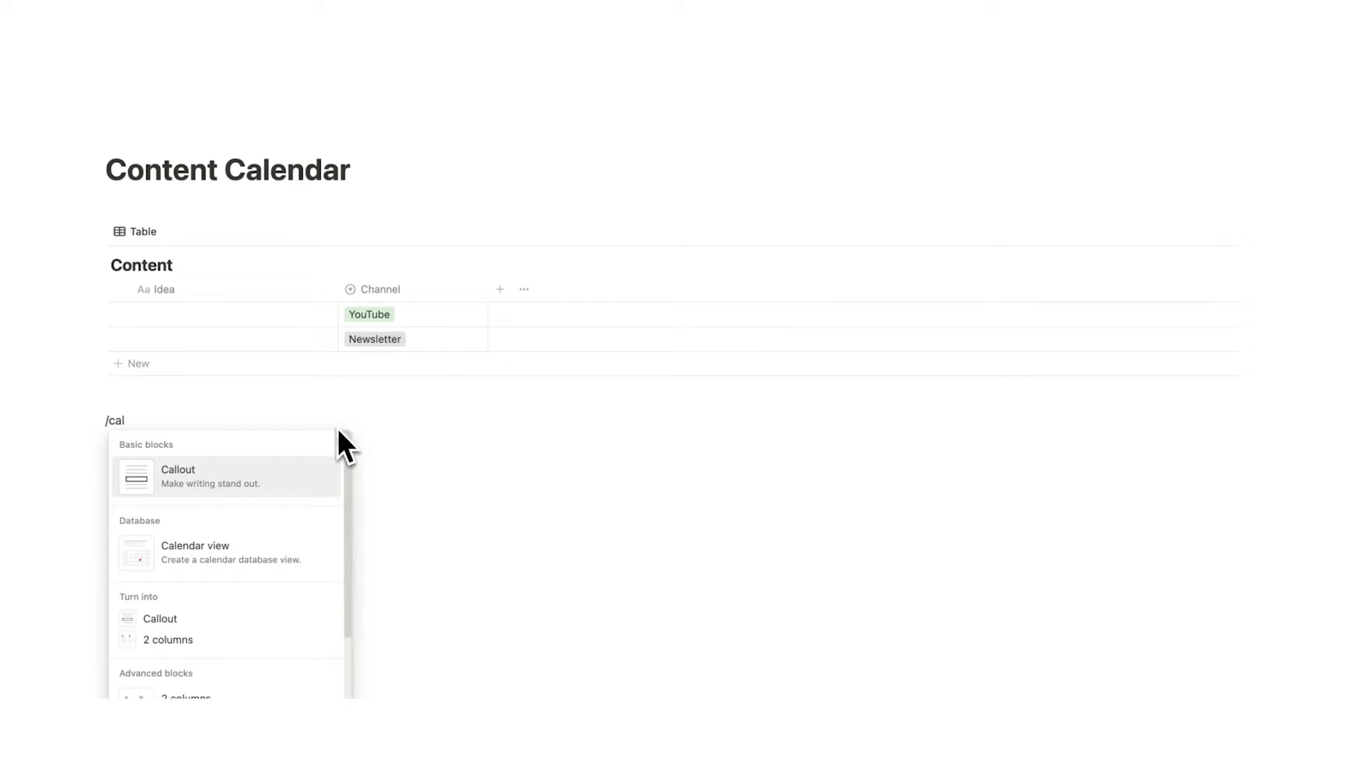
{"action": "left_click", "coordinate": [270, 547]}
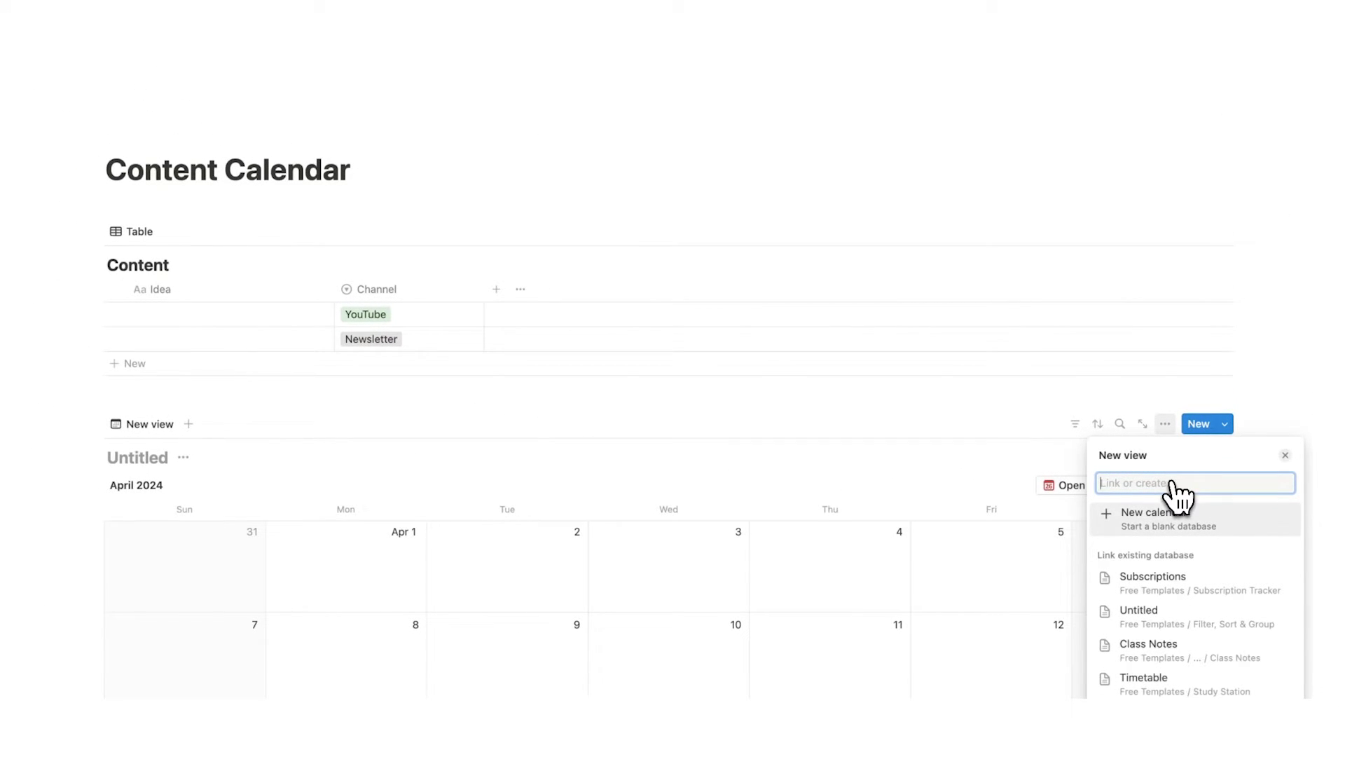
{"action": "type", "text": "Content"}
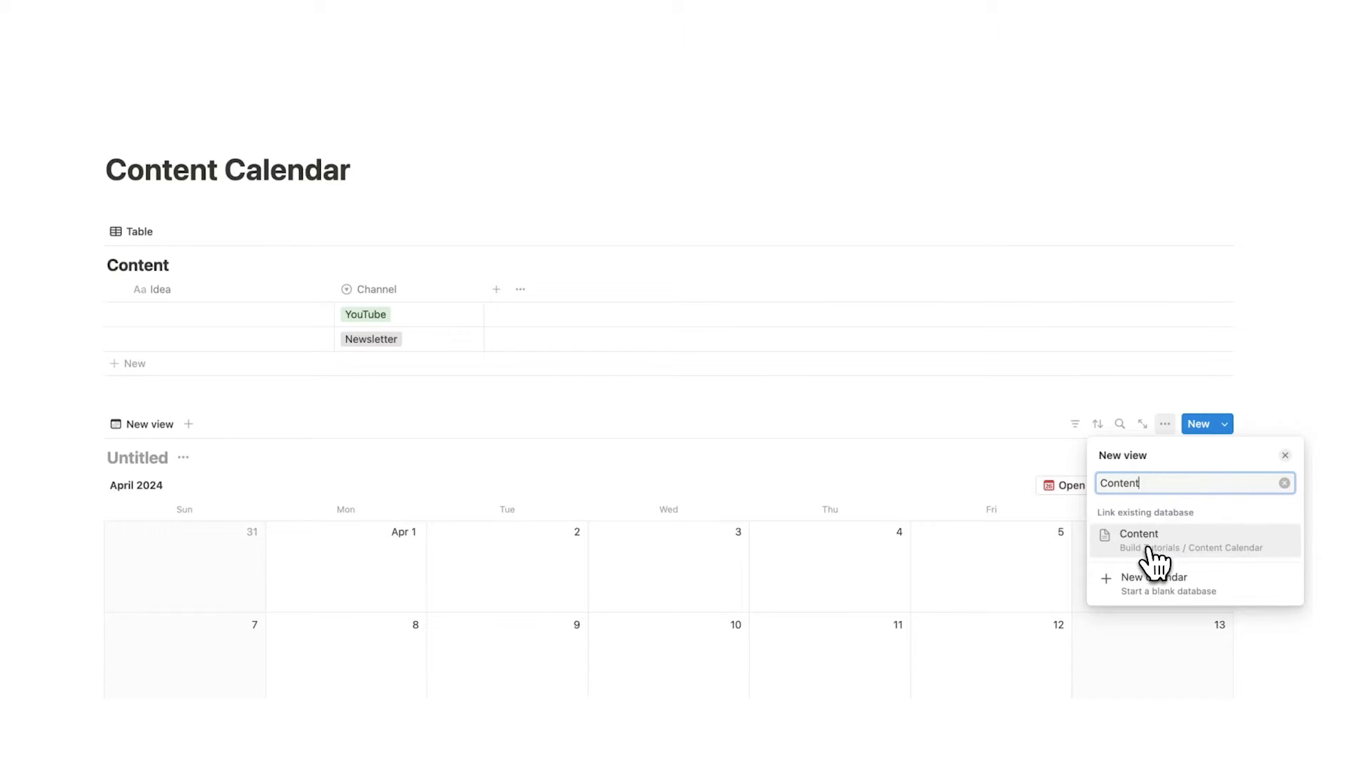
{"action": "left_click", "coordinate": [1149, 554]}
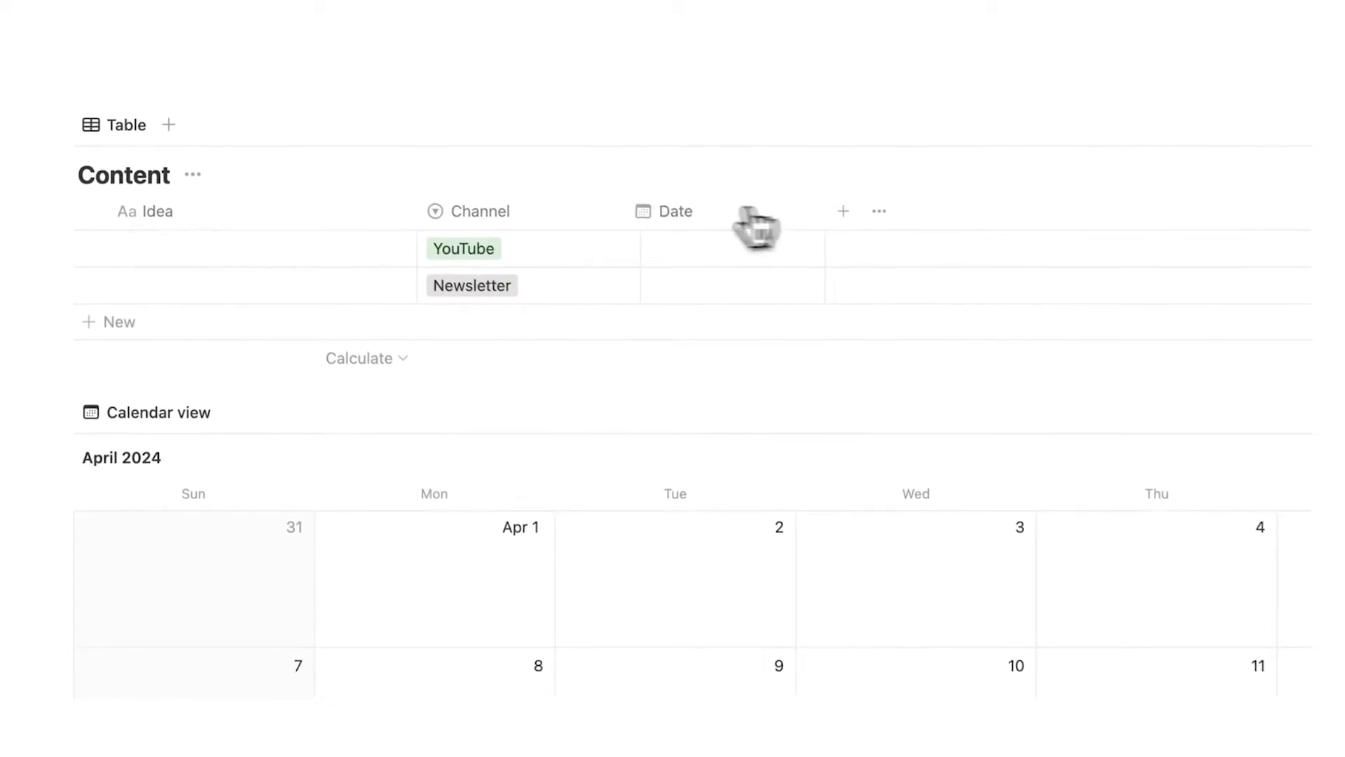
- Move the Date column to the far left and drag the Content table below the calendar
{"action": "left_click_drag", "start_coordinate": [708, 200], "coordinate": [262, 196]}
{"action": "left_click", "coordinate": [198, 238]}
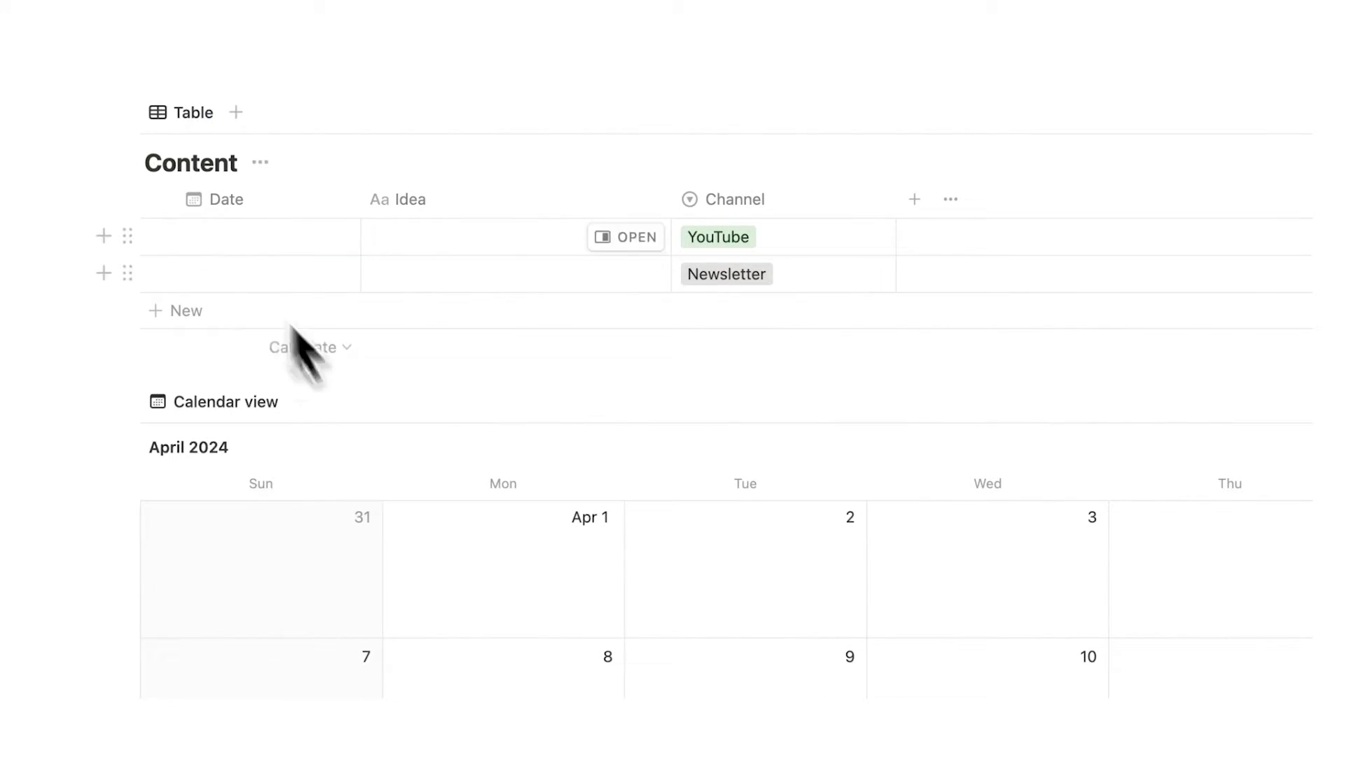
{"action": "left_click_drag", "start_coordinate": [127, 114], "coordinate": [190, 470]}
{"action": "left_click_drag", "start_coordinate": [199, 140], "coordinate": [484, 449]}
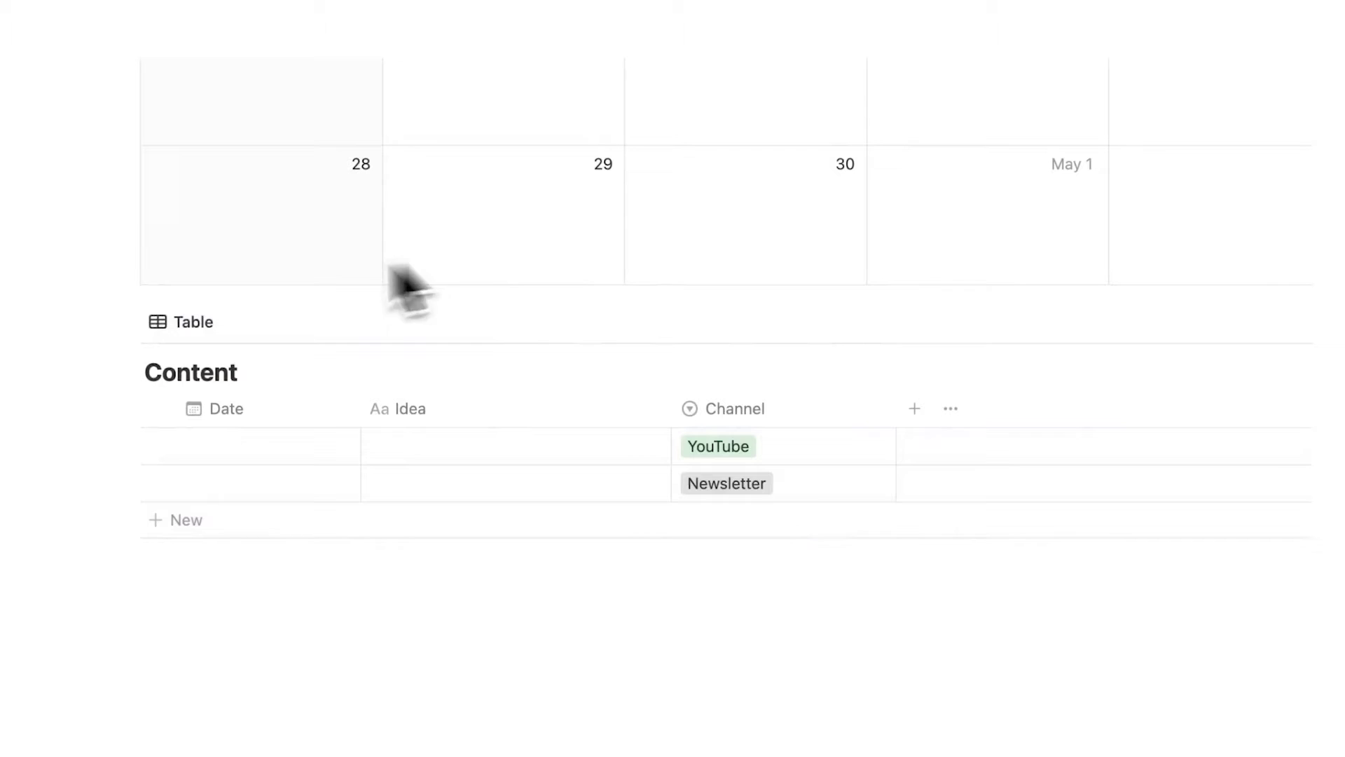
{"action": "left_click_drag", "start_coordinate": [133, 321], "coordinate": [153, 343]}
{"action": "left_click", "coordinate": [237, 253]}
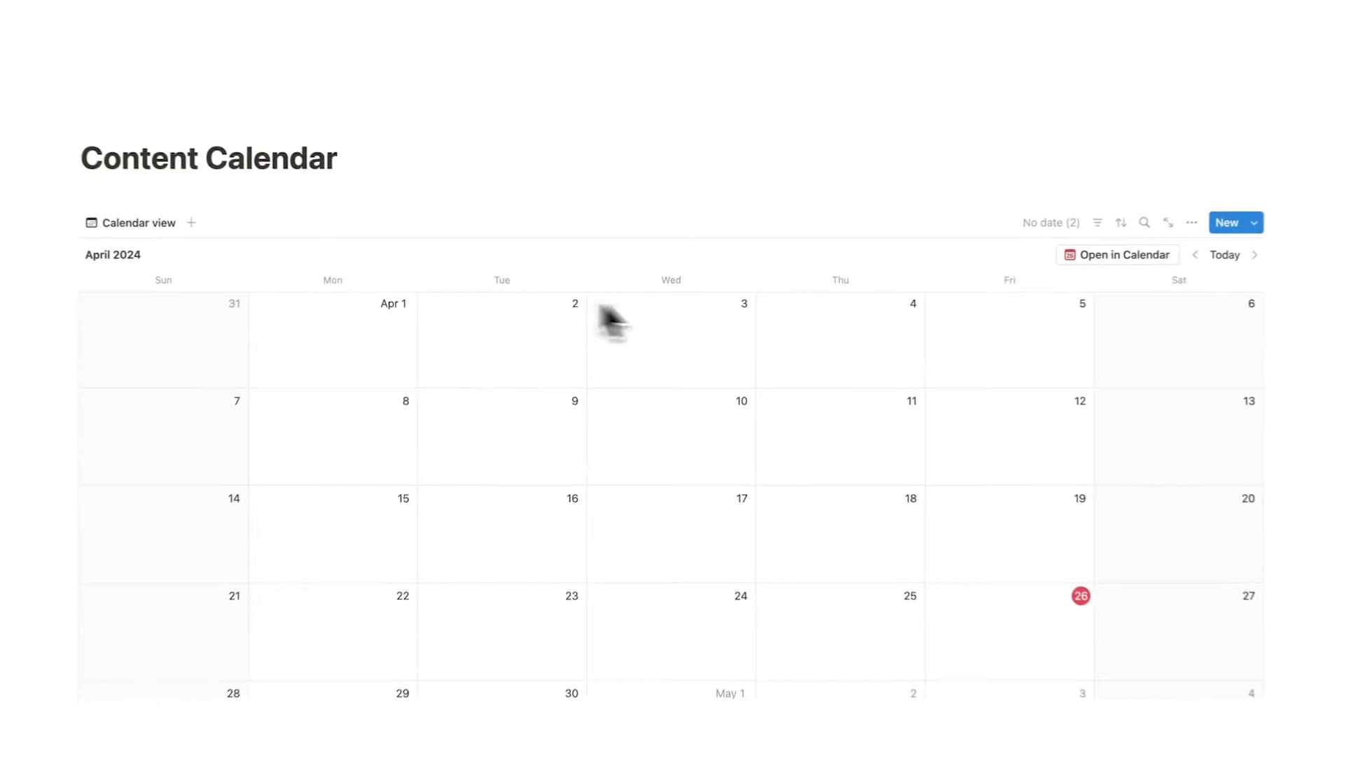
{"action": "scroll", "coordinate": [630, 379], "scroll_direction": "down", "scroll_amount": 5}
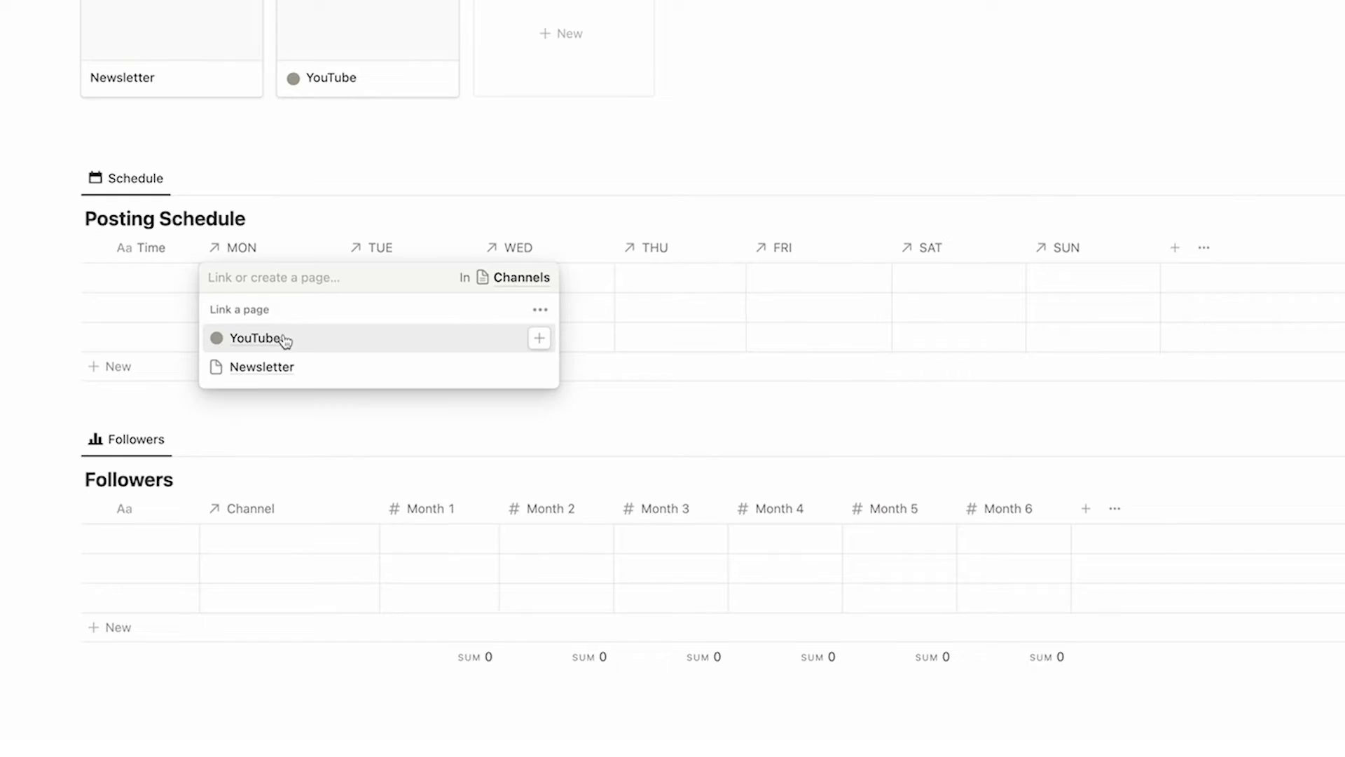
- In the sample template, link YouTube in the MON cell and set Home Renovation Vlog's search volume to High
{"action": "left_click", "coordinate": [243, 339]}
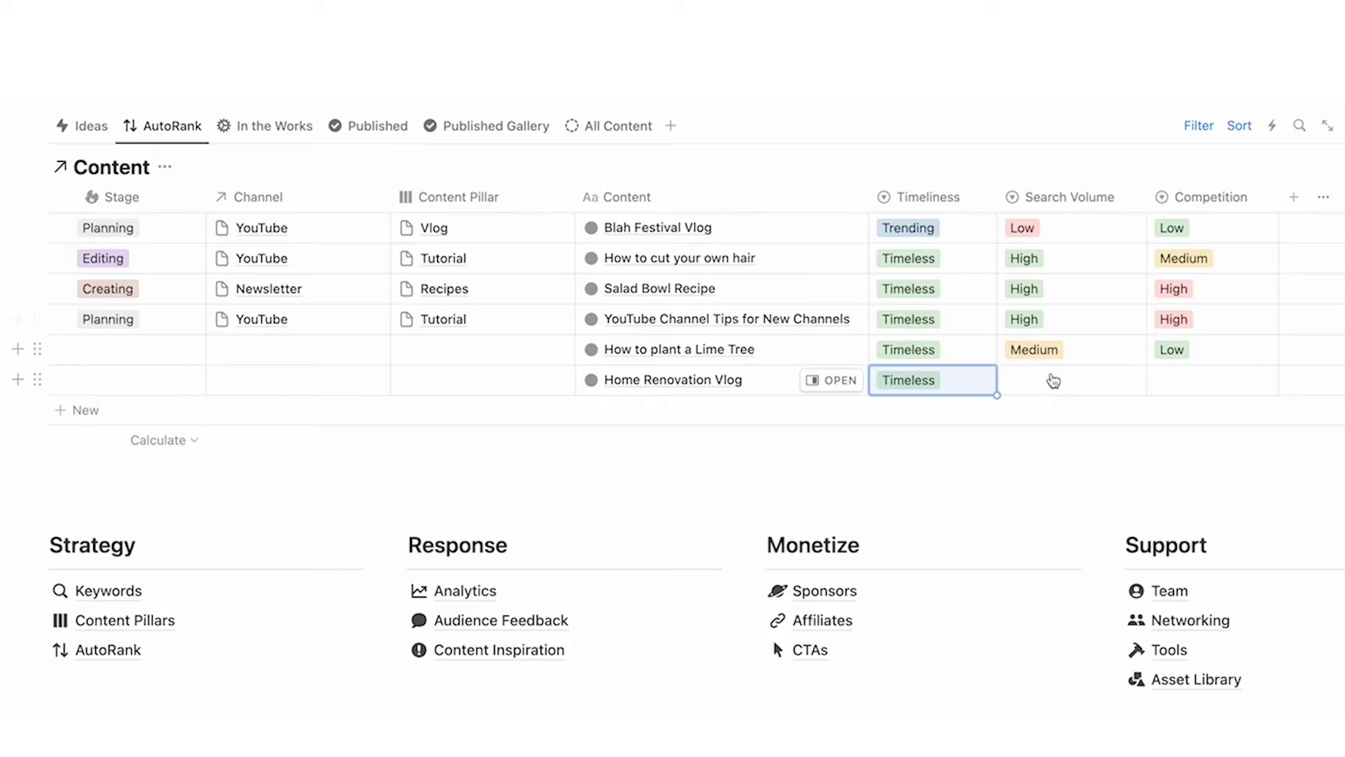
{"action": "left_click", "coordinate": [1053, 380]}
{"action": "left_click", "coordinate": [1053, 439]}
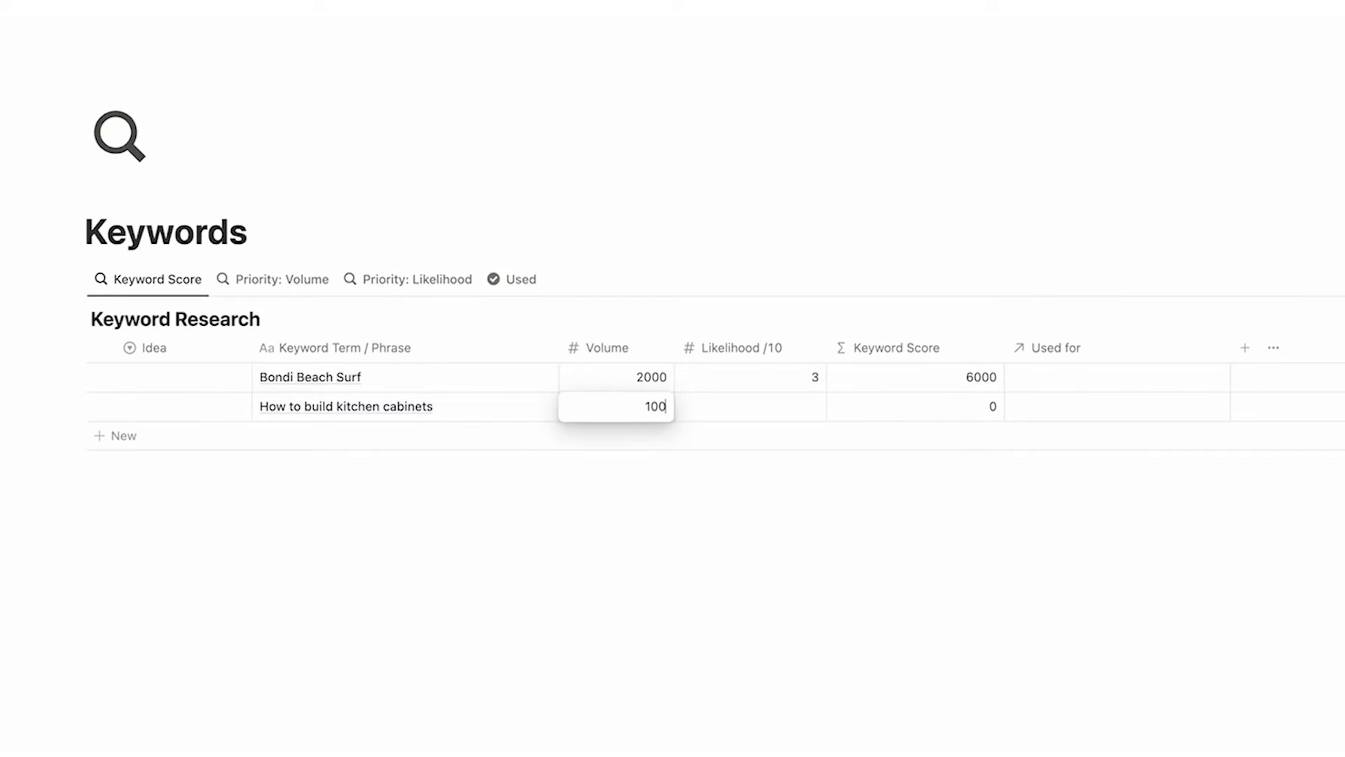
{"action": "type", "text": "0"}
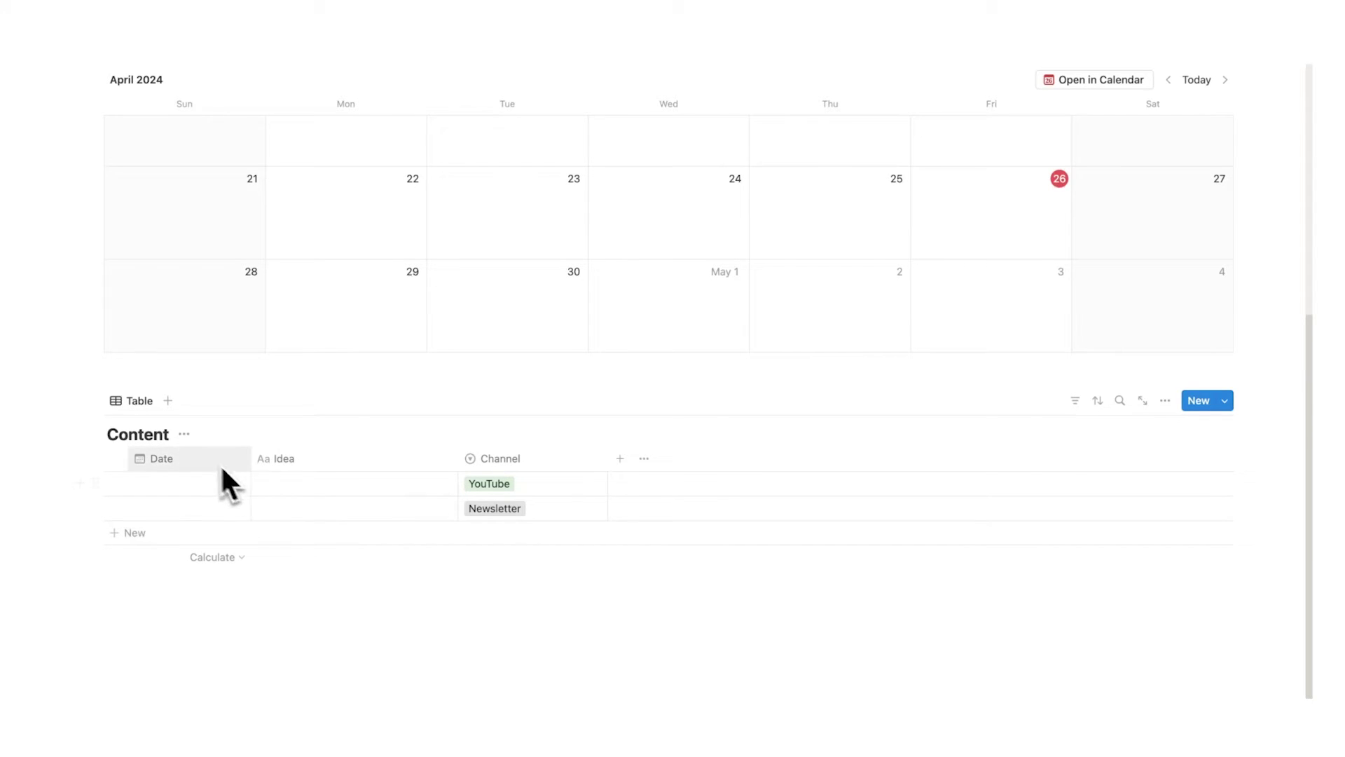
- Name the table view YouTube and check its filter options
{"action": "left_click", "coordinate": [149, 404]}
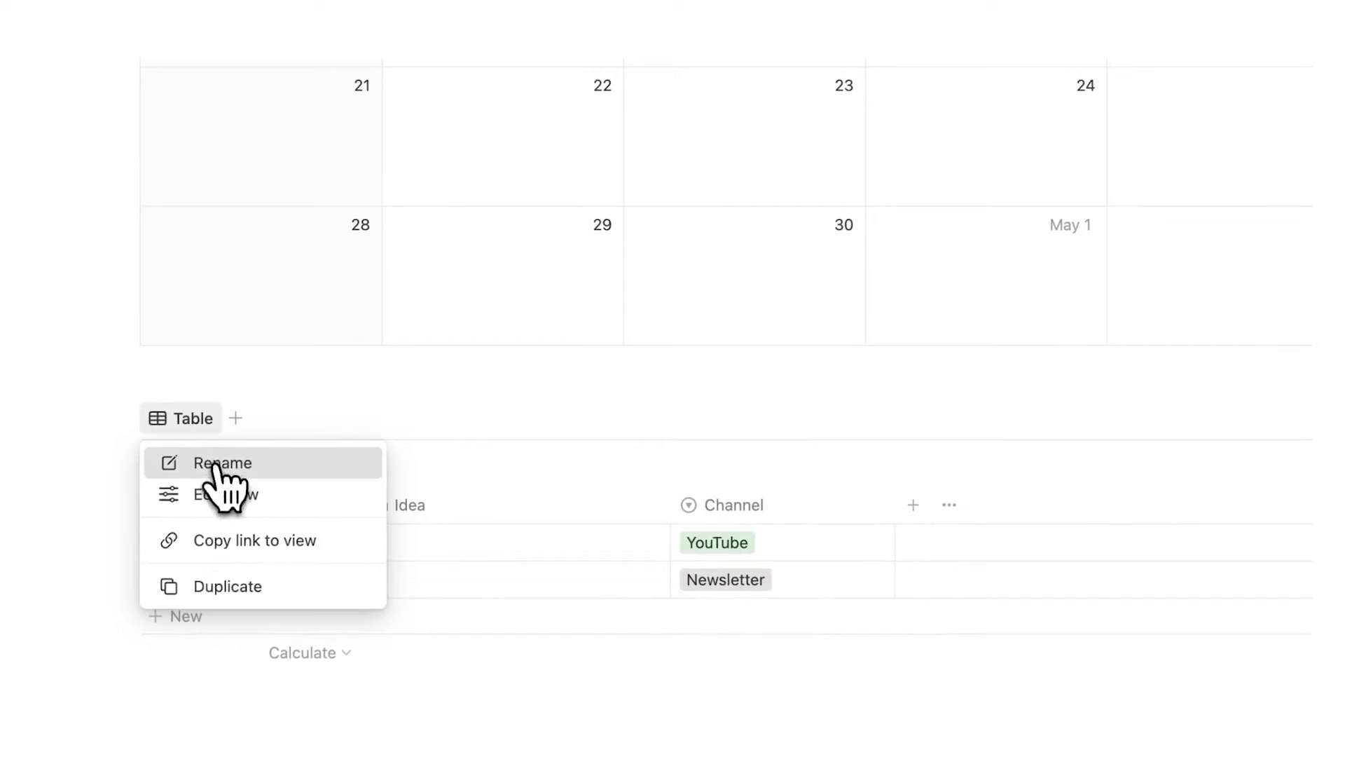
{"action": "key", "text": "Escape"}
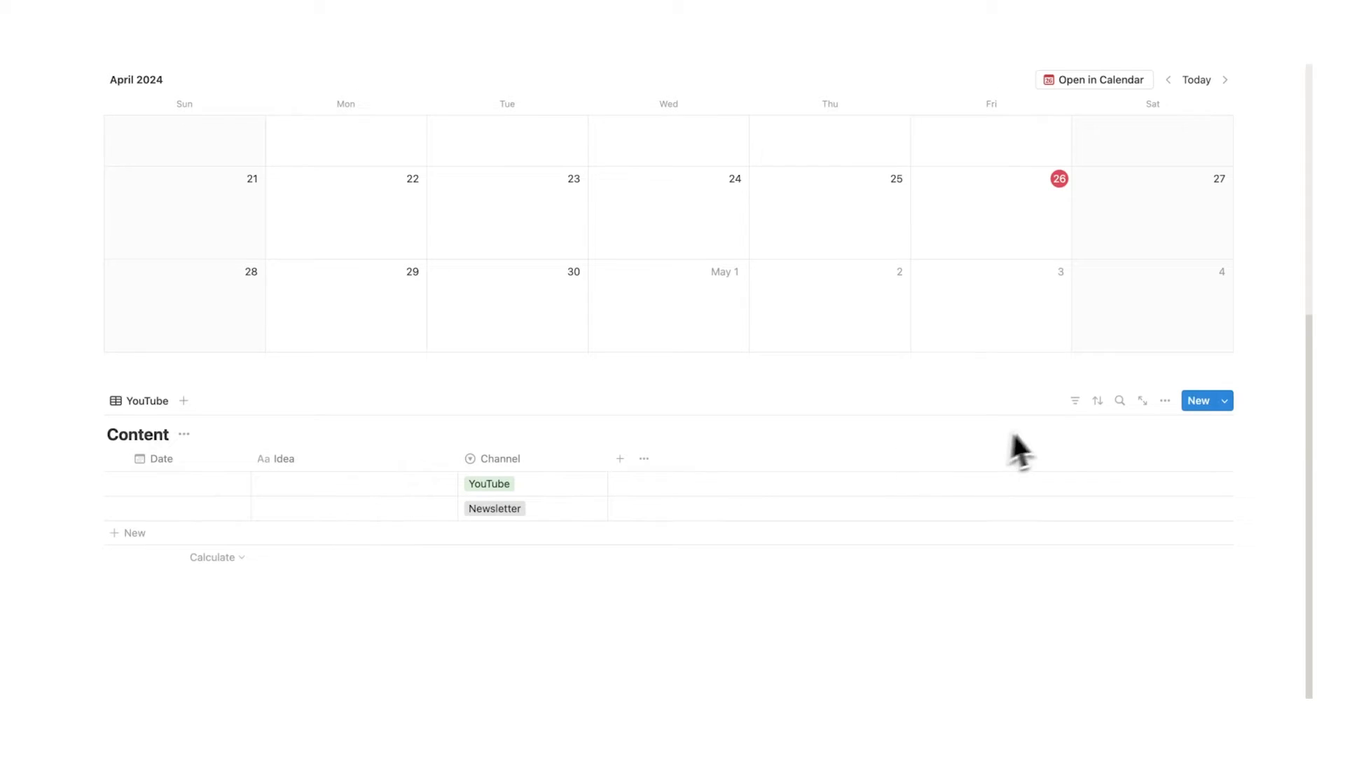
{"action": "left_click", "coordinate": [1075, 401]}
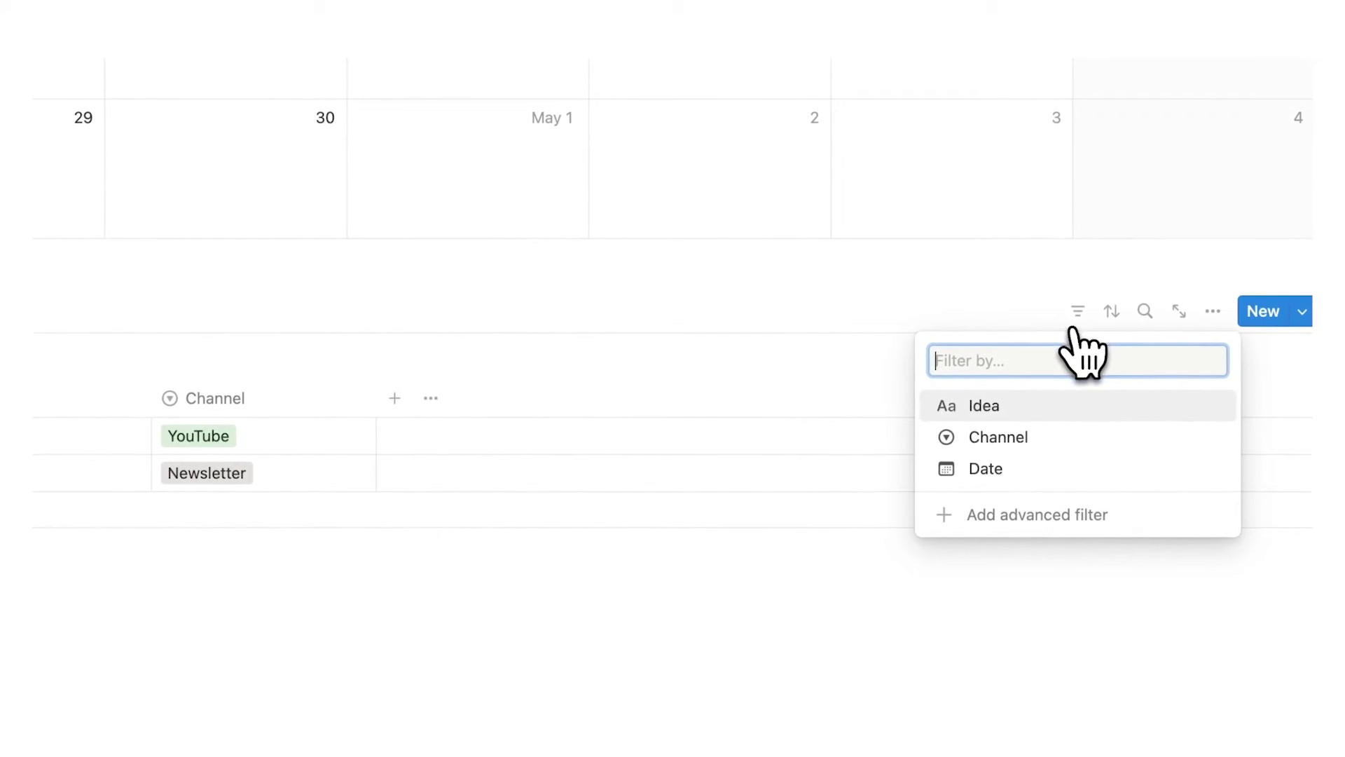
{"action": "key", "text": "Escape"}
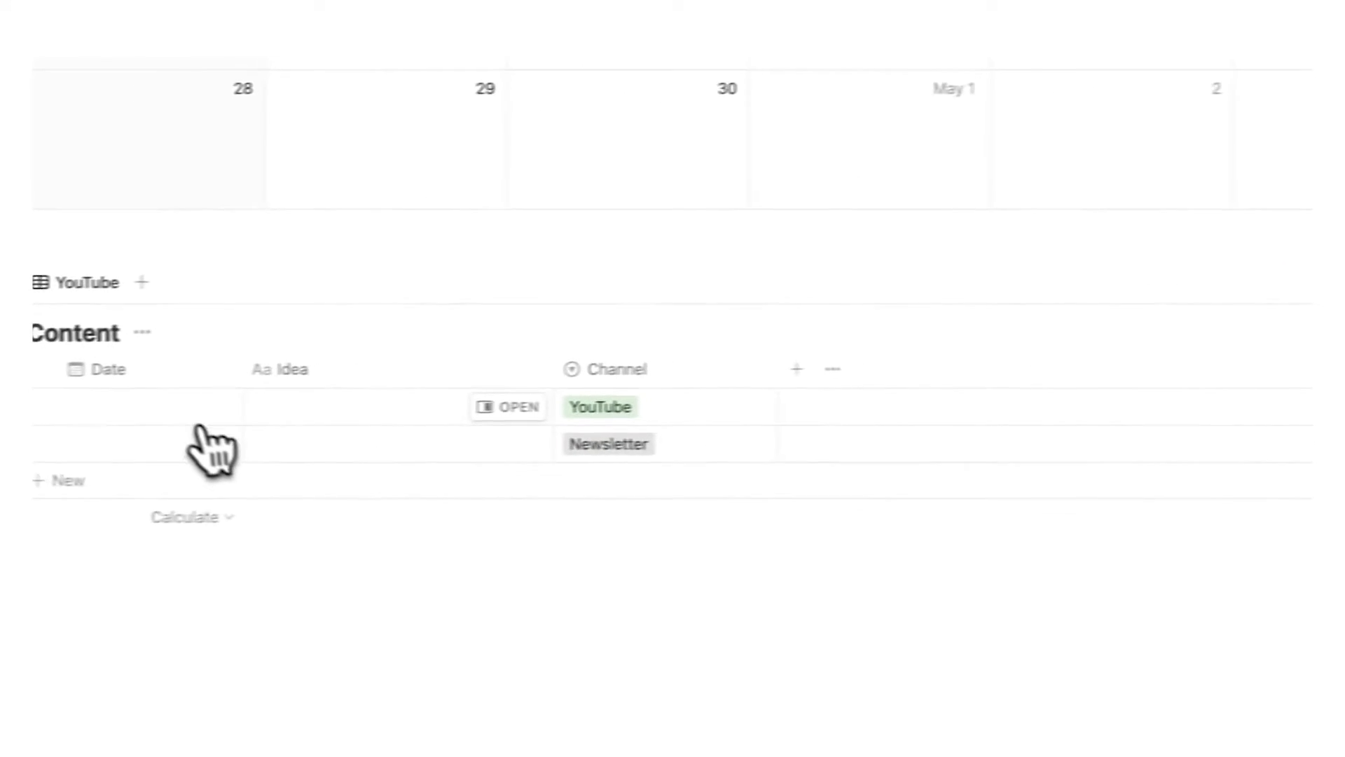
- Date the first row April 26, 2024 and name its idea Blah
{"action": "left_click", "coordinate": [231, 545]}
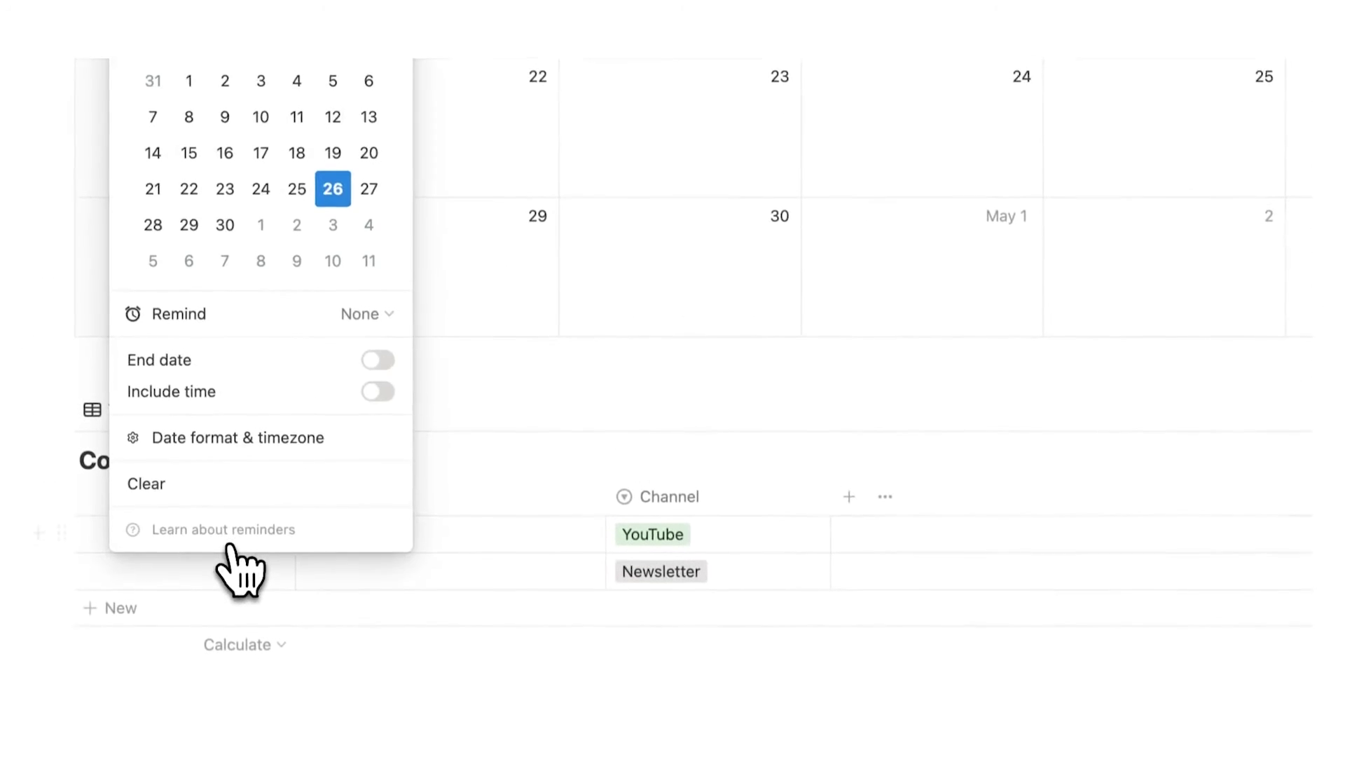
{"action": "left_click", "coordinate": [338, 192]}
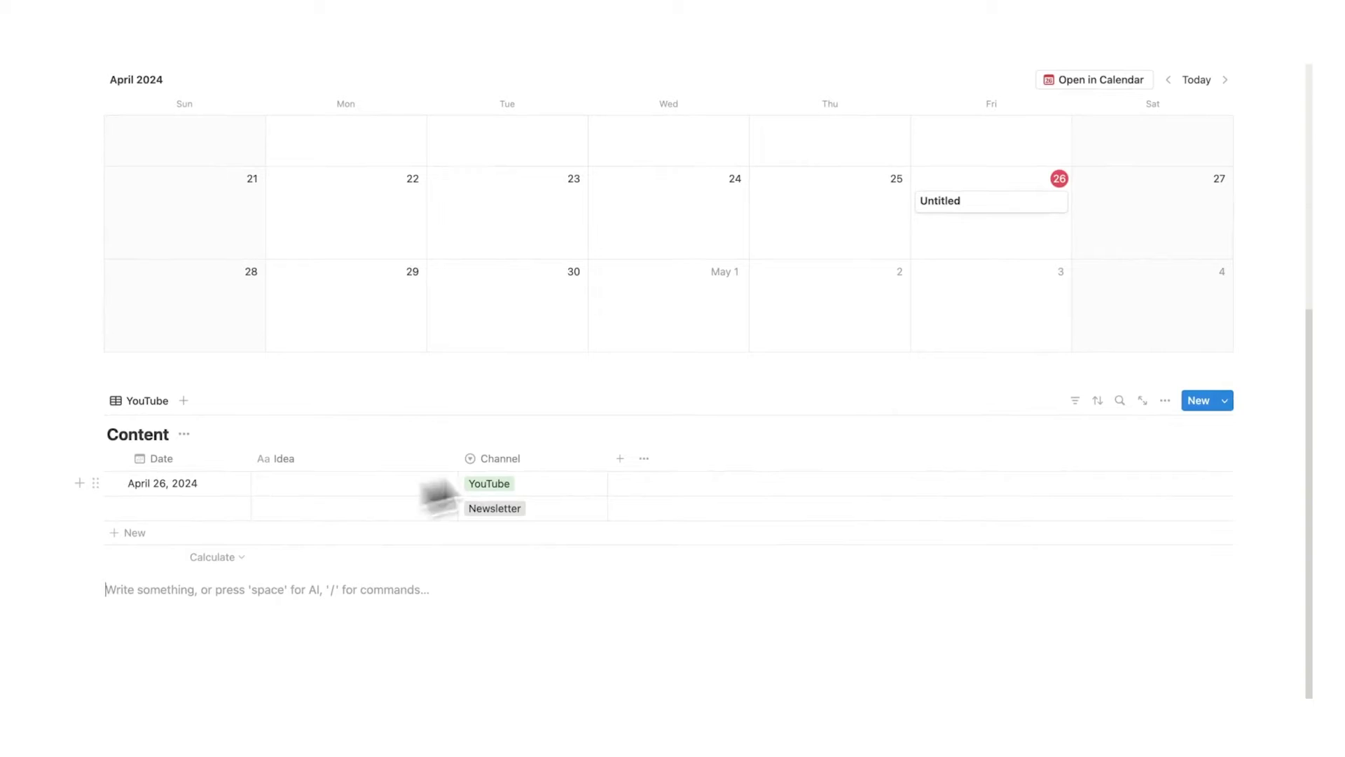
{"action": "left_click", "coordinate": [292, 484]}
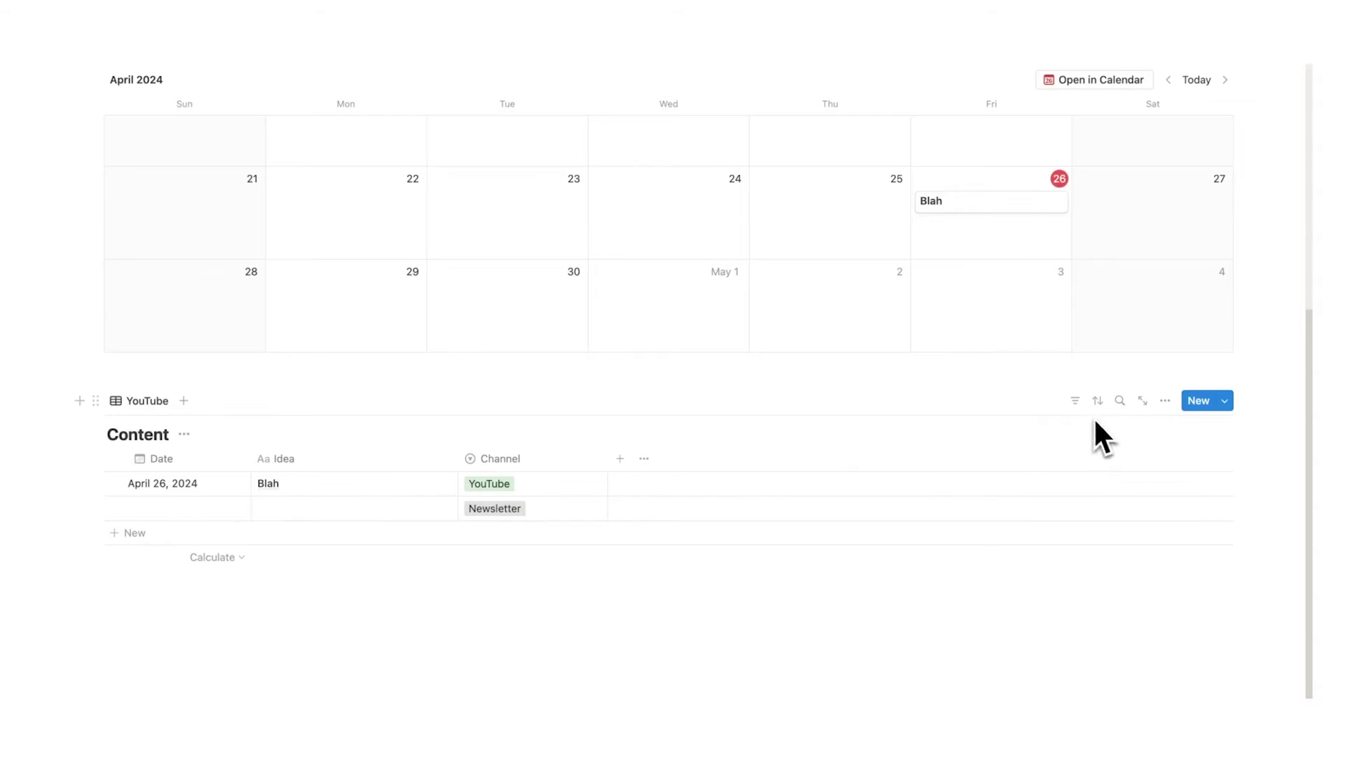
- Add a Date 'Is empty' filter so only undated ideas are listed
{"action": "left_click", "coordinate": [1075, 400]}
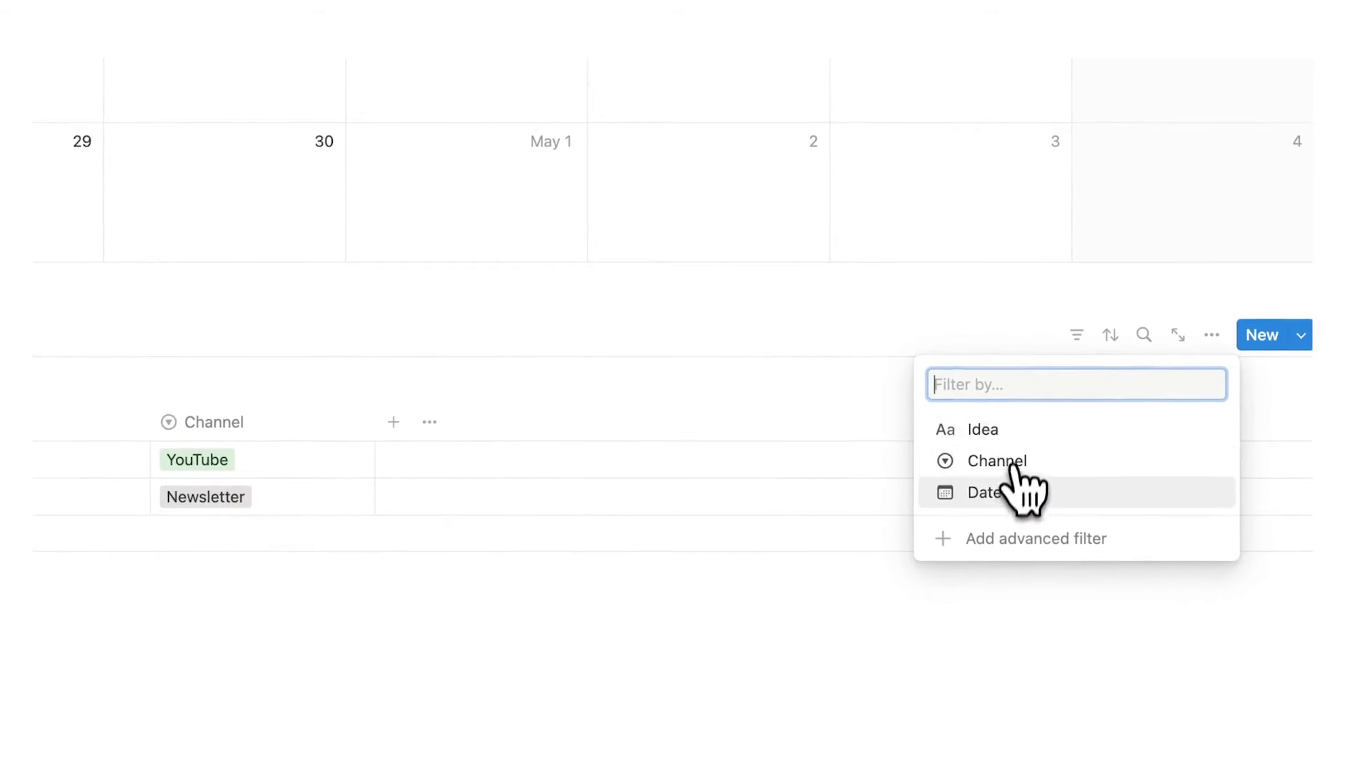
{"action": "left_click", "coordinate": [1015, 487]}
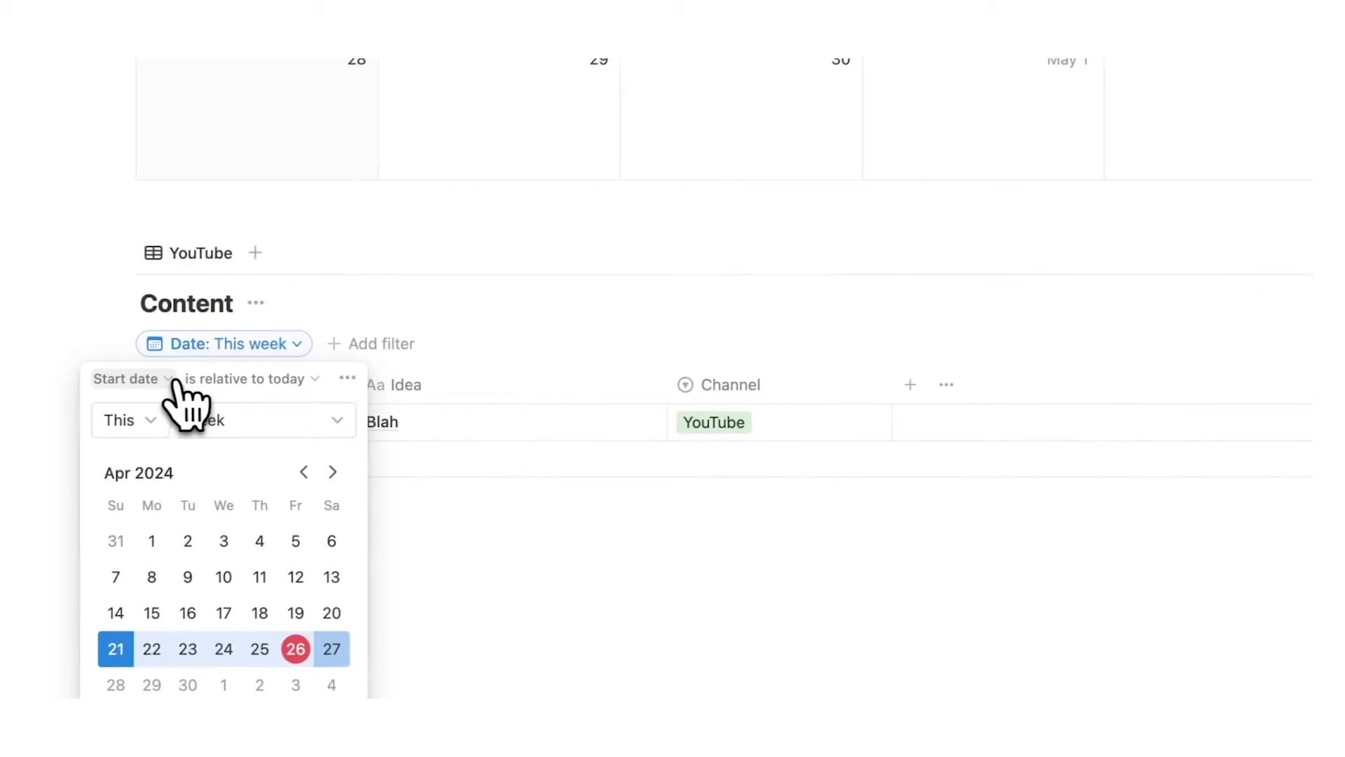
{"action": "left_click", "coordinate": [171, 390]}
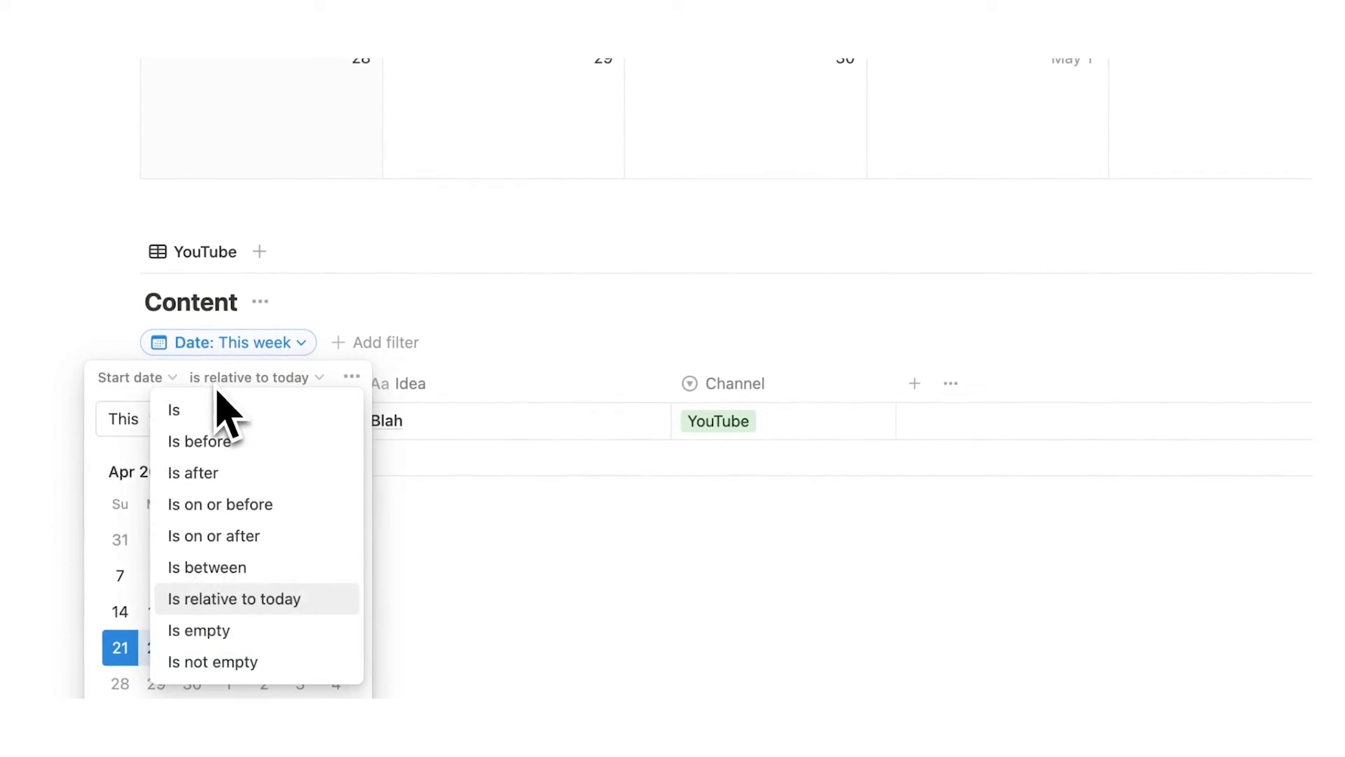
{"action": "left_click", "coordinate": [210, 632]}
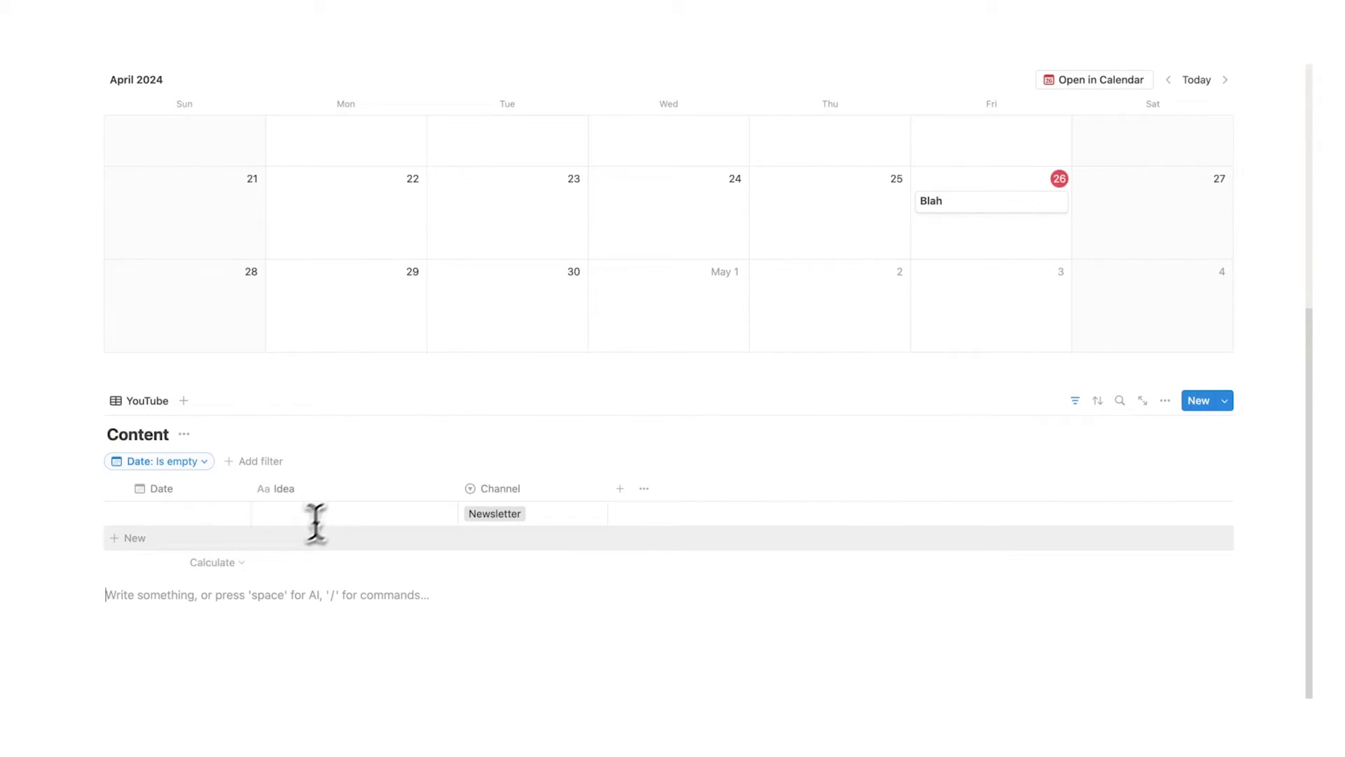
{"action": "scroll", "coordinate": [1010, 366], "scroll_direction": "up", "scroll_amount": 2}
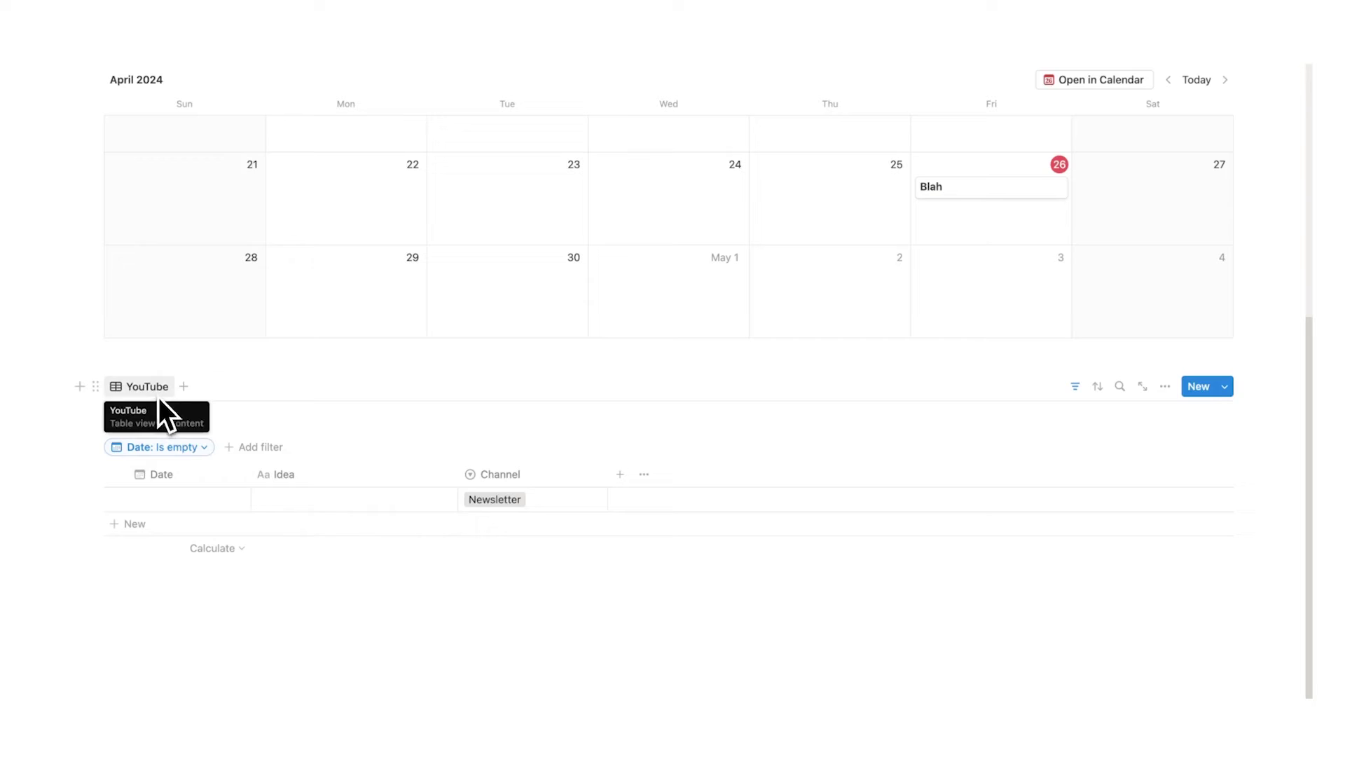
- Add a YouTube-tagged idea 'blah blah' and name the Newsletter idea 'newsletter blah'
{"action": "left_click", "coordinate": [164, 523]}
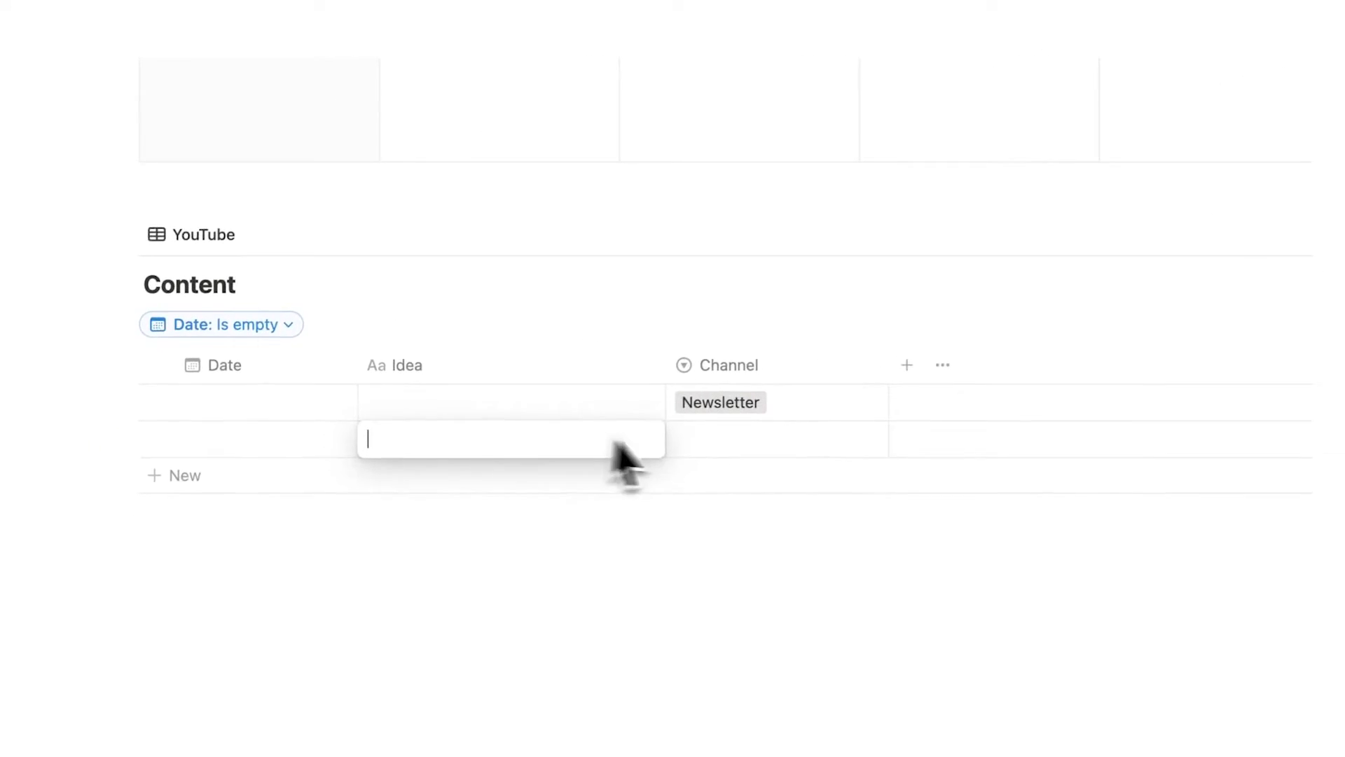
{"action": "left_click", "coordinate": [490, 524]}
{"action": "left_click", "coordinate": [753, 510]}
{"action": "left_click", "coordinate": [581, 430]}
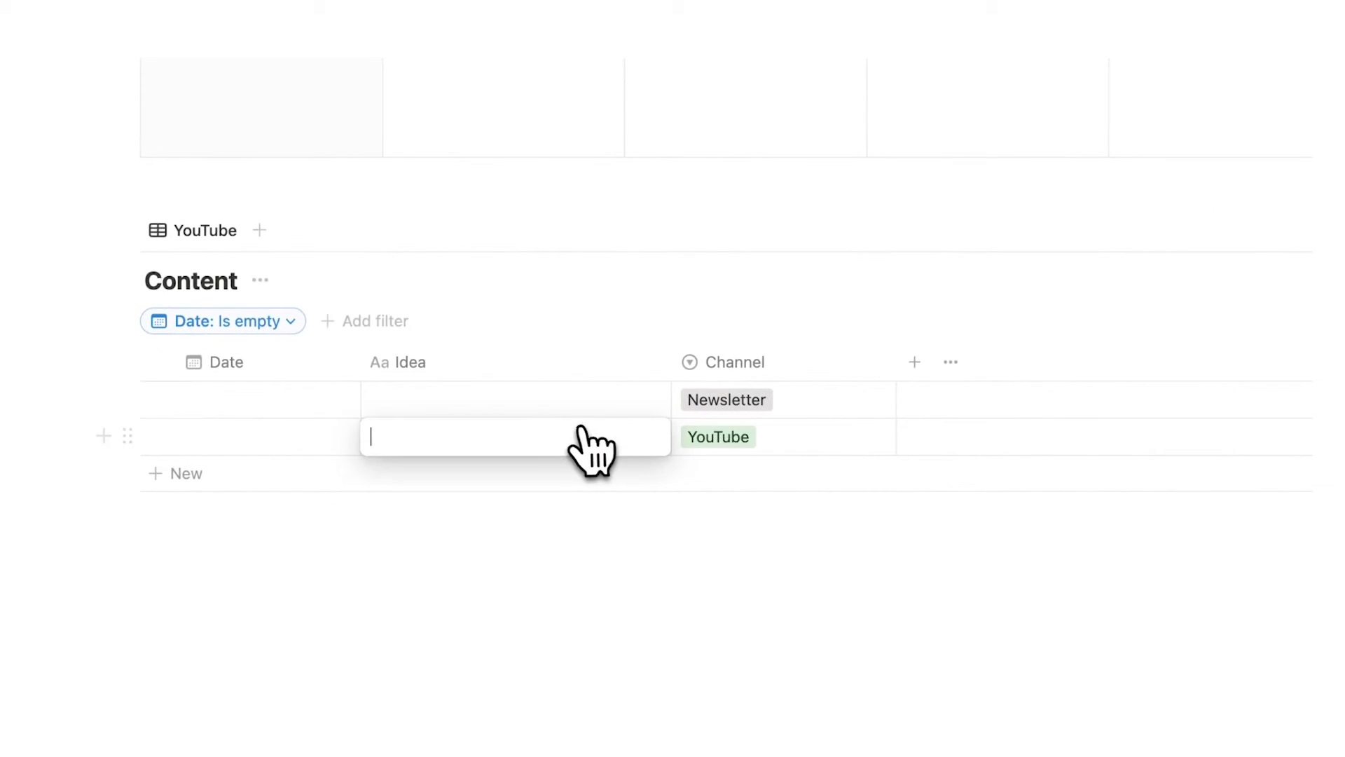
{"action": "left_click", "coordinate": [532, 399]}
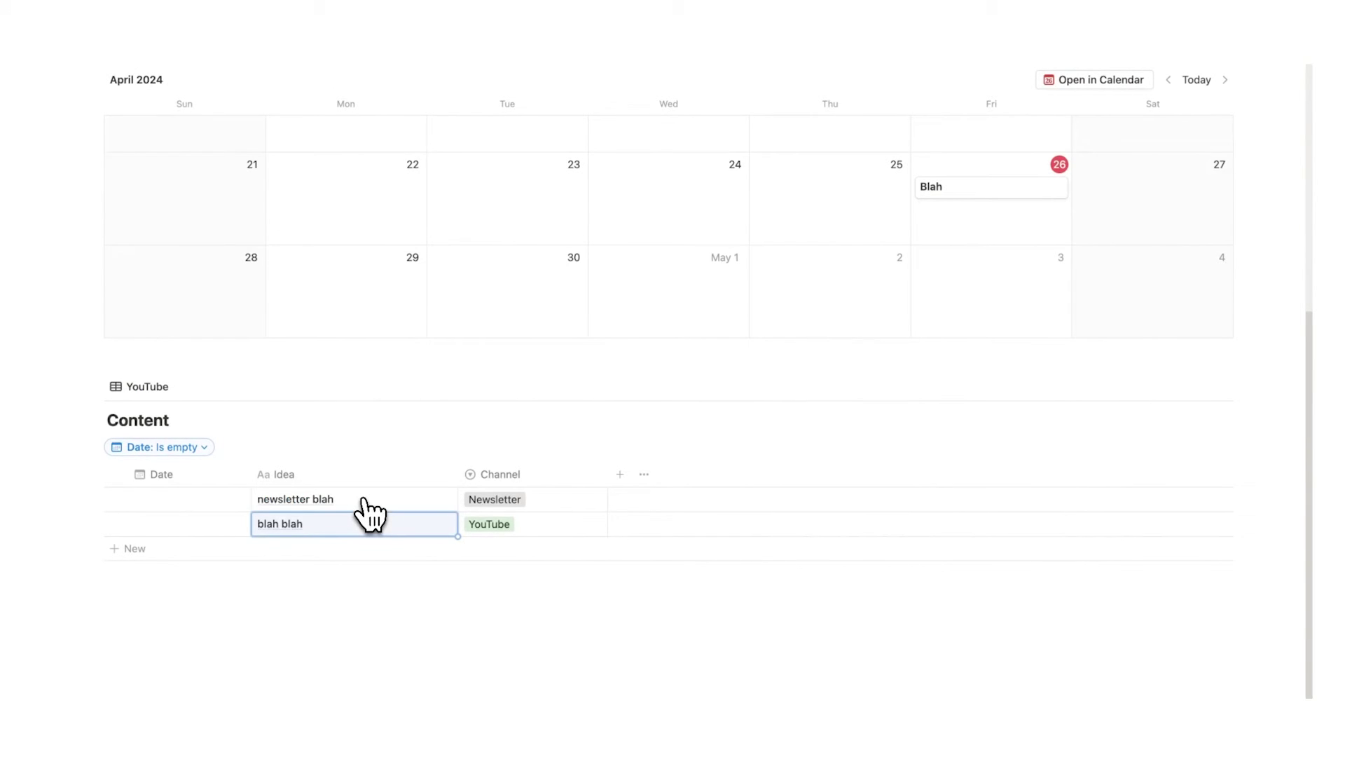
{"action": "key", "text": "Escape"}
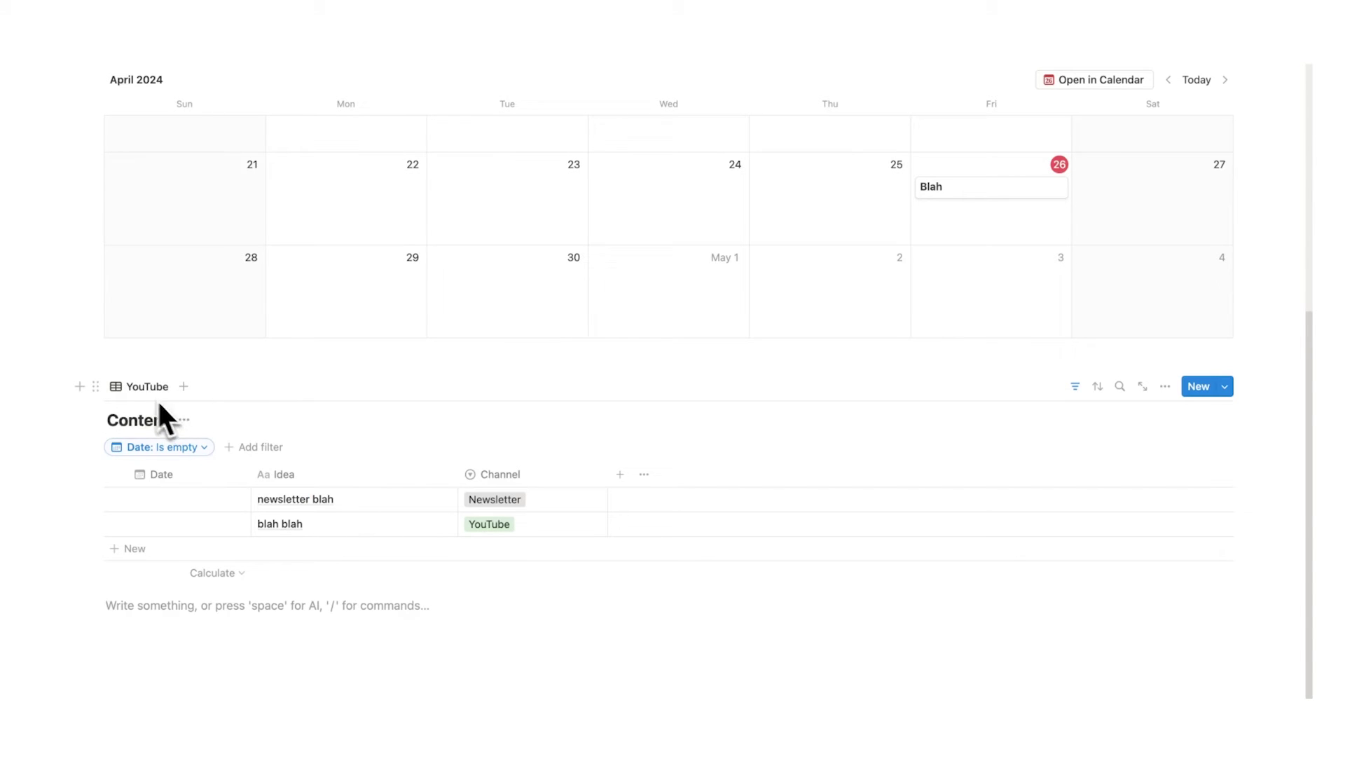
- Add a Channel filter that keeps only YouTube ideas
{"action": "left_click", "coordinate": [259, 447]}
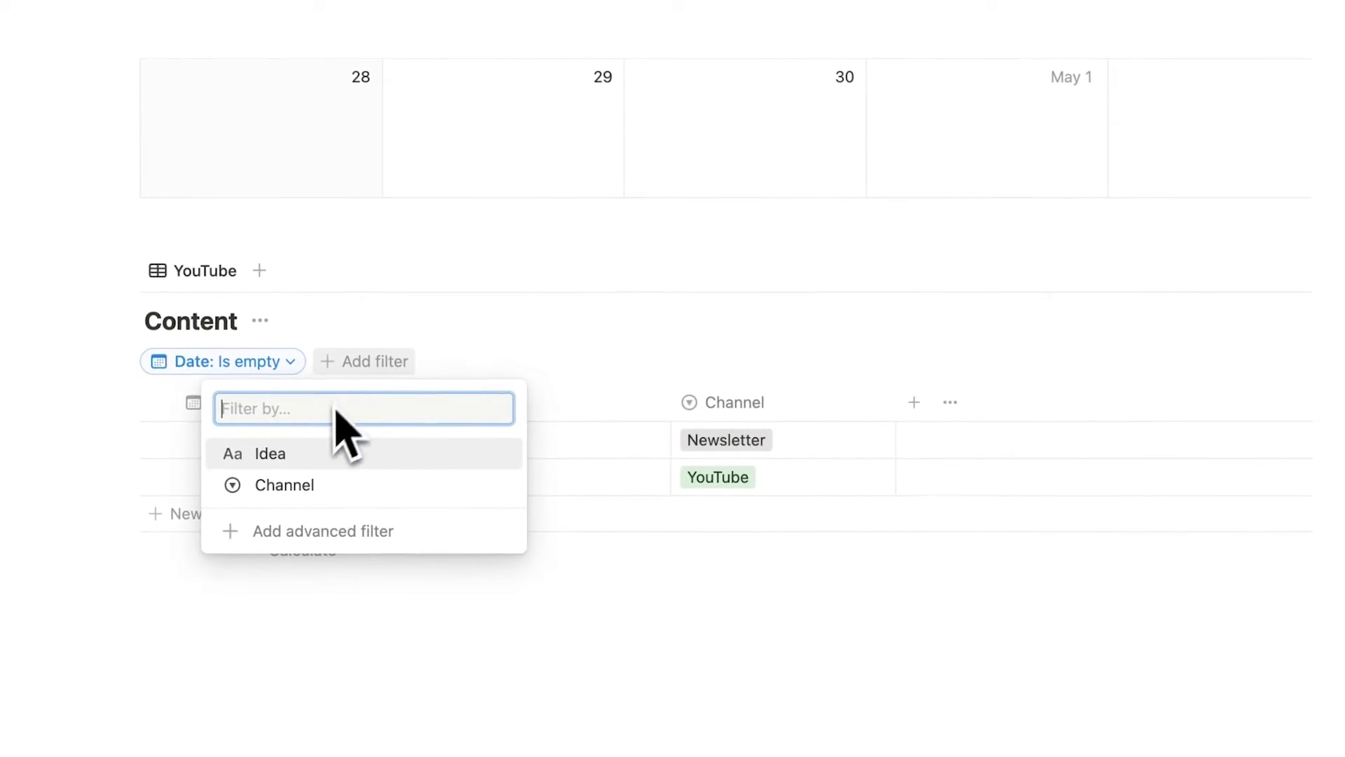
{"action": "left_click", "coordinate": [322, 486]}
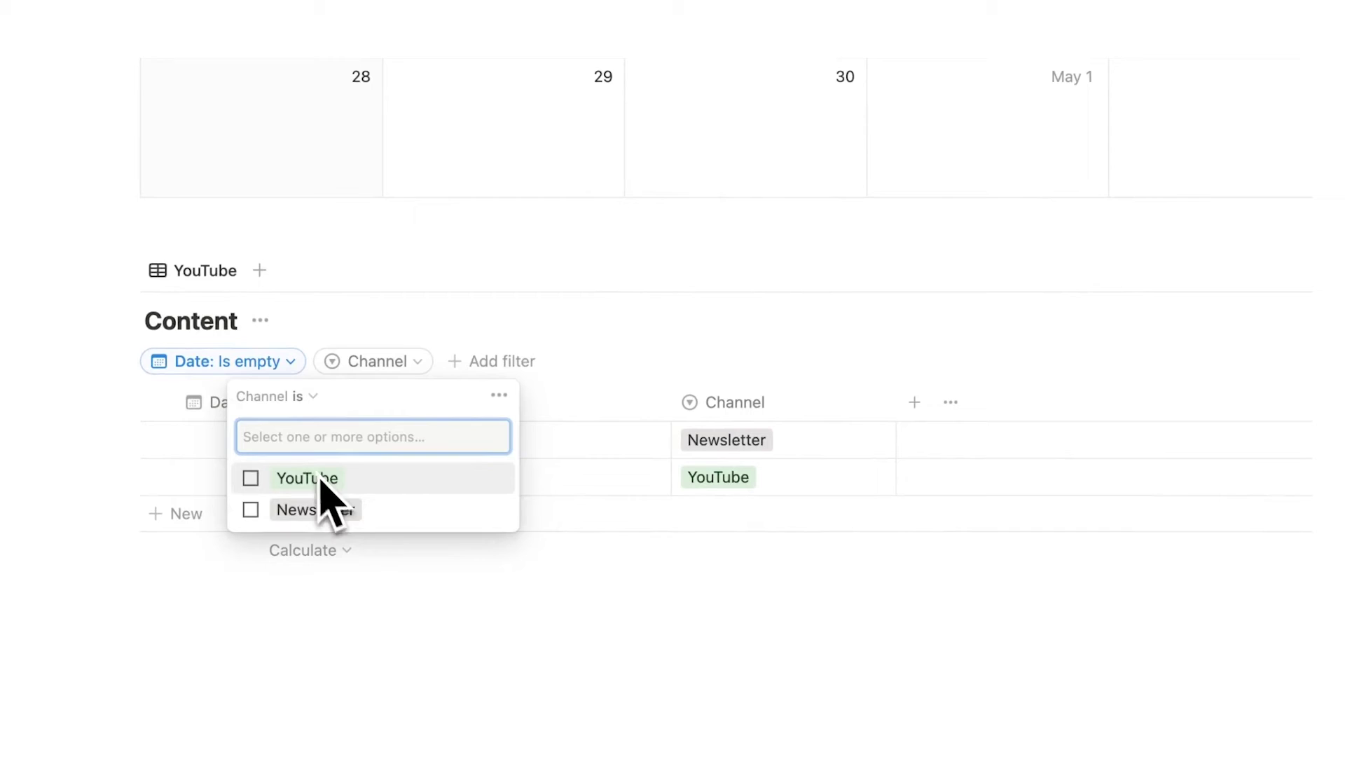
{"action": "left_click", "coordinate": [312, 476]}
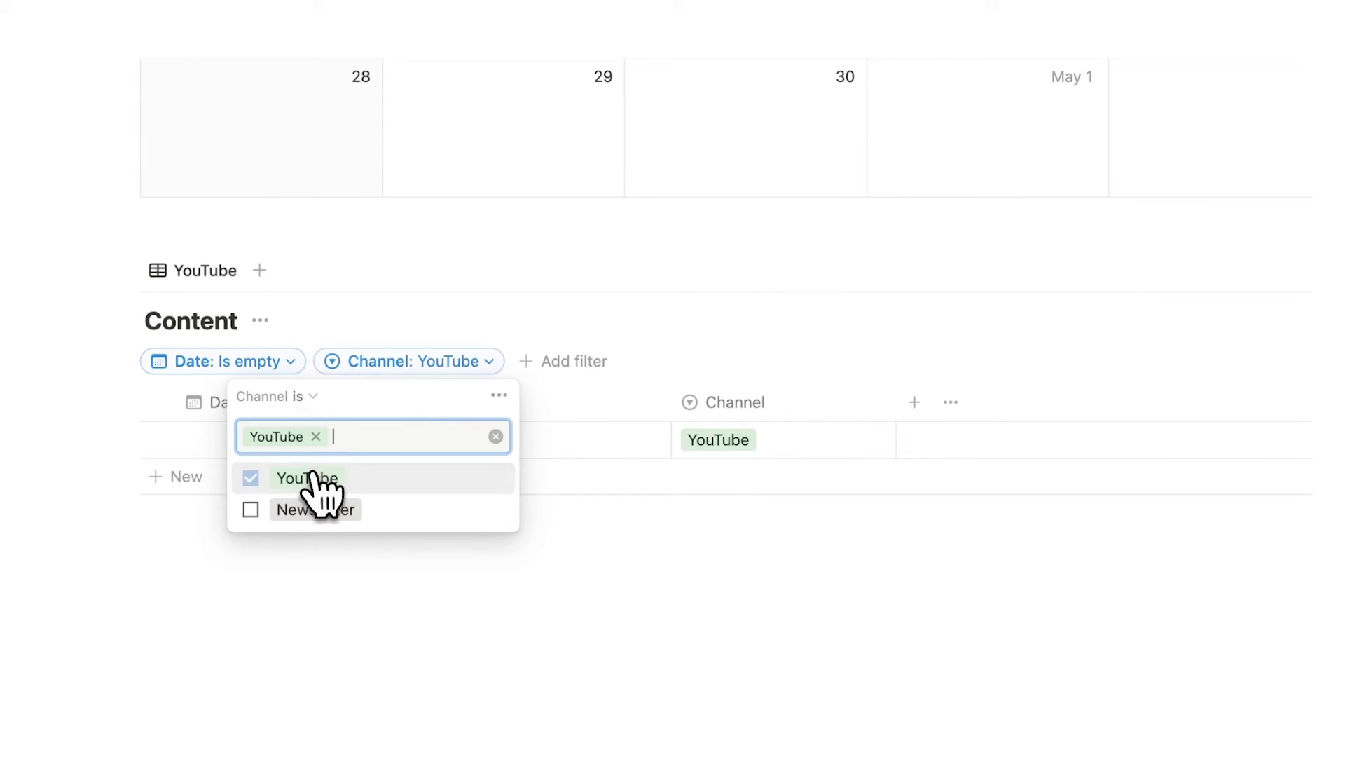
{"action": "left_click", "coordinate": [634, 571]}
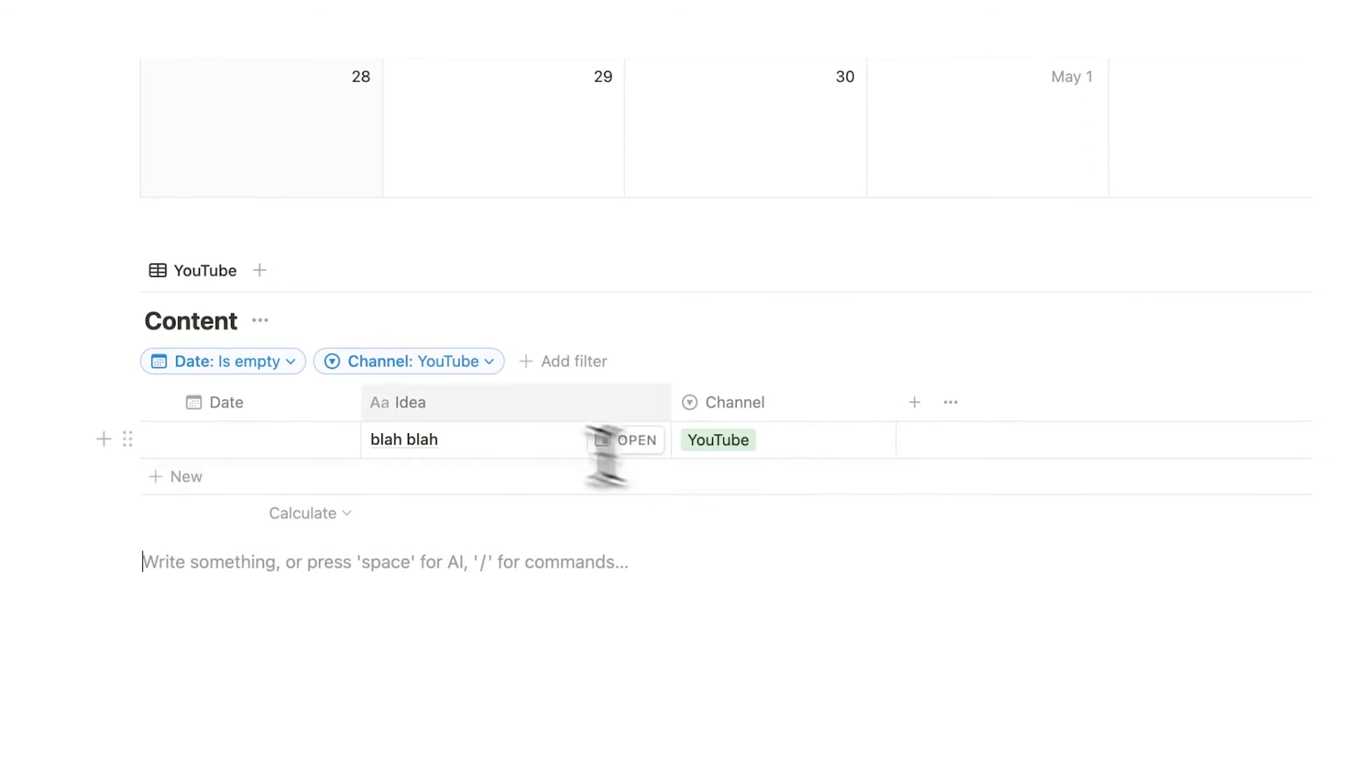
- Give the YouTube view a camera icon found by searching 'video'
{"action": "left_click", "coordinate": [204, 274]}
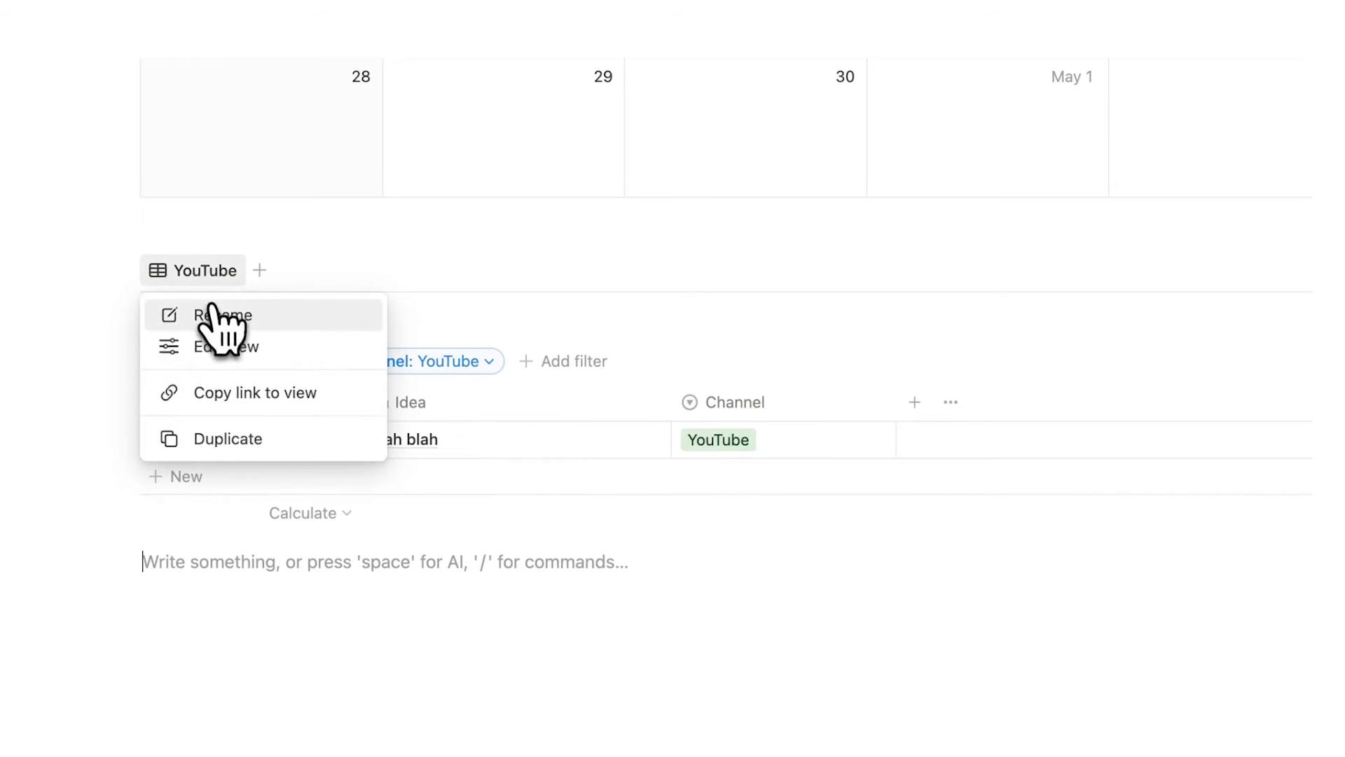
{"action": "left_click", "coordinate": [219, 346]}
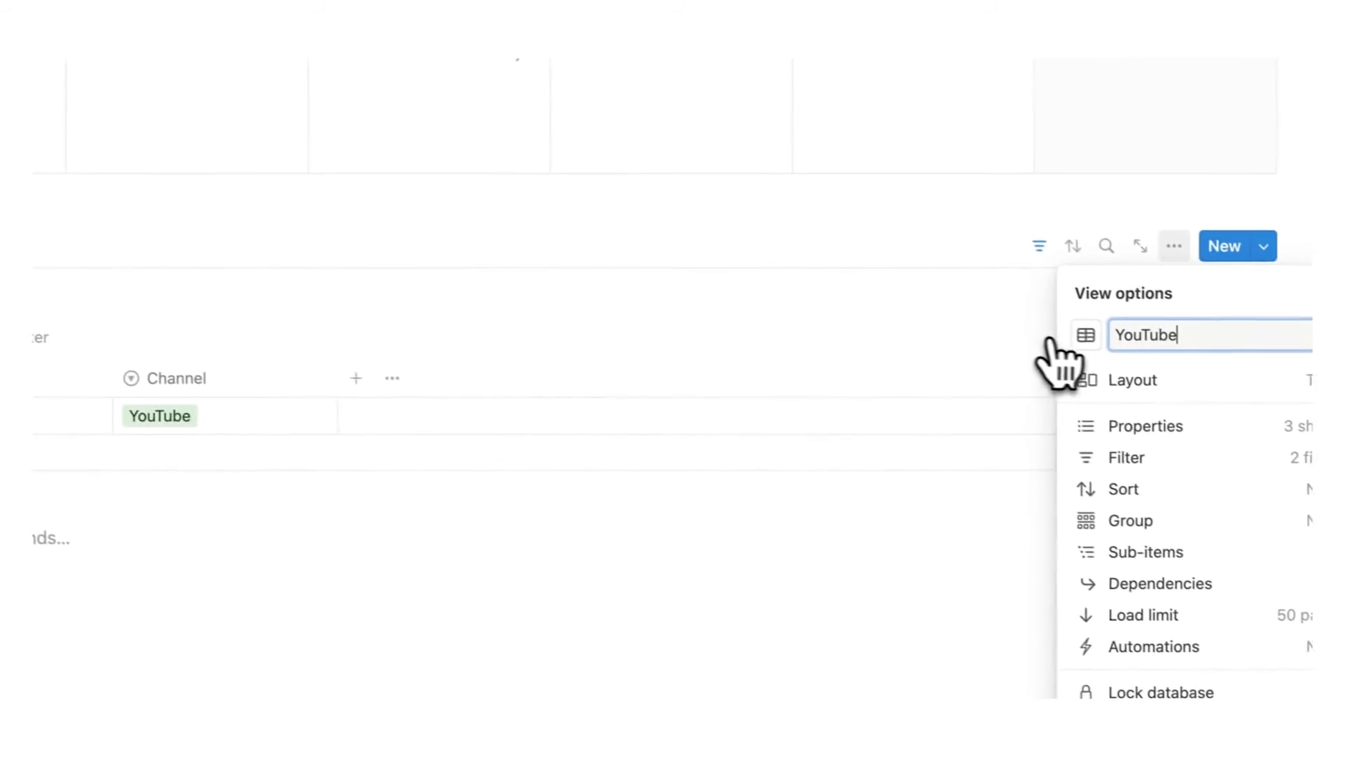
{"action": "left_click", "coordinate": [1086, 335]}
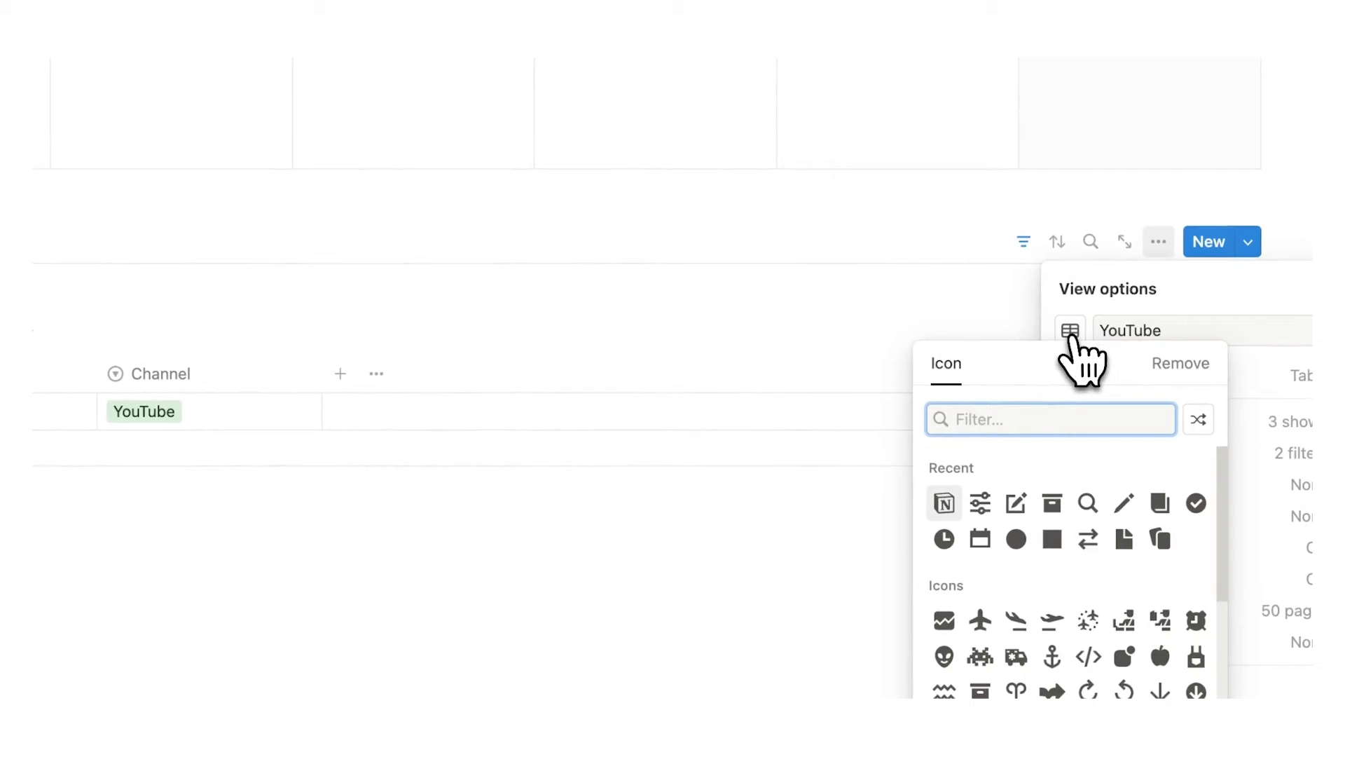
{"action": "type", "text": "video"}
{"action": "left_click", "coordinate": [953, 470]}
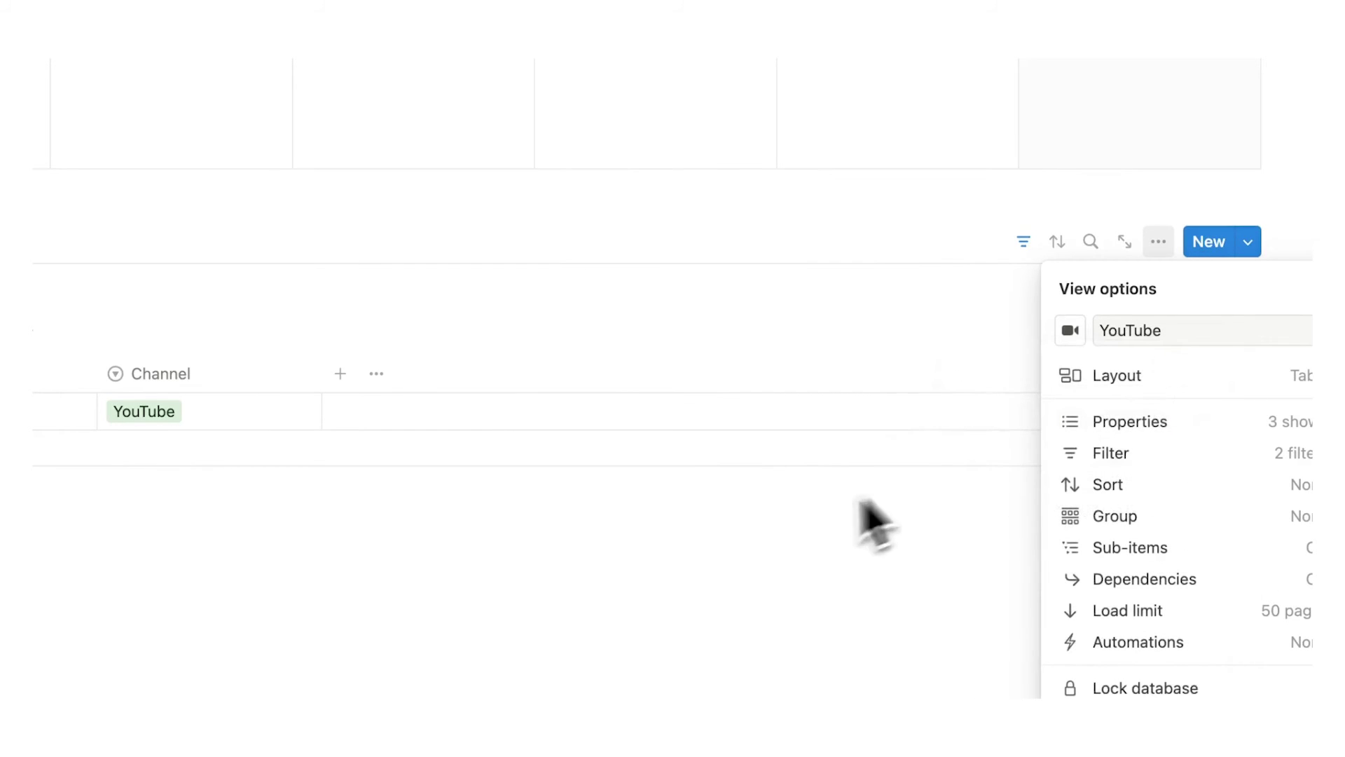
{"action": "key", "text": "Escape"}
- Duplicate the YouTube view as Newsletter with a pencil icon
{"action": "left_click", "coordinate": [204, 334]}
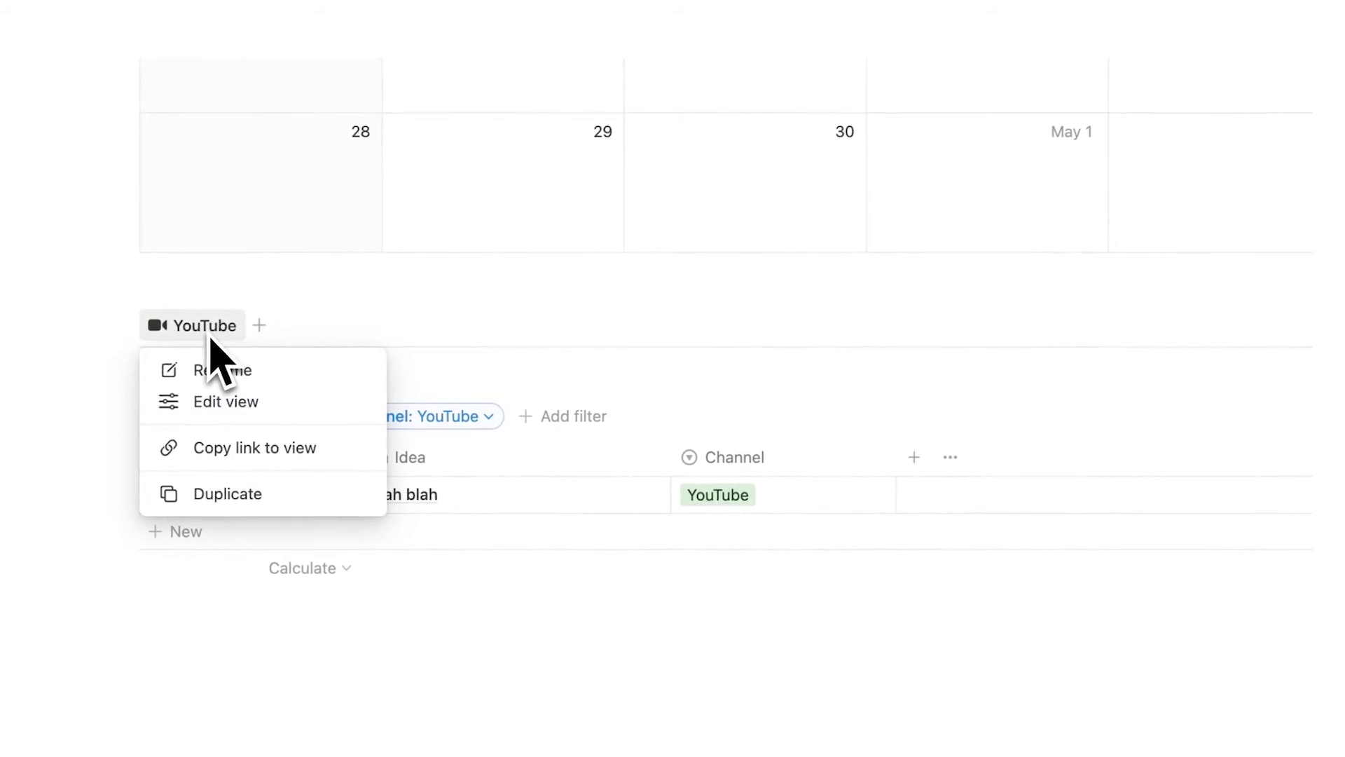
{"action": "left_click", "coordinate": [245, 490]}
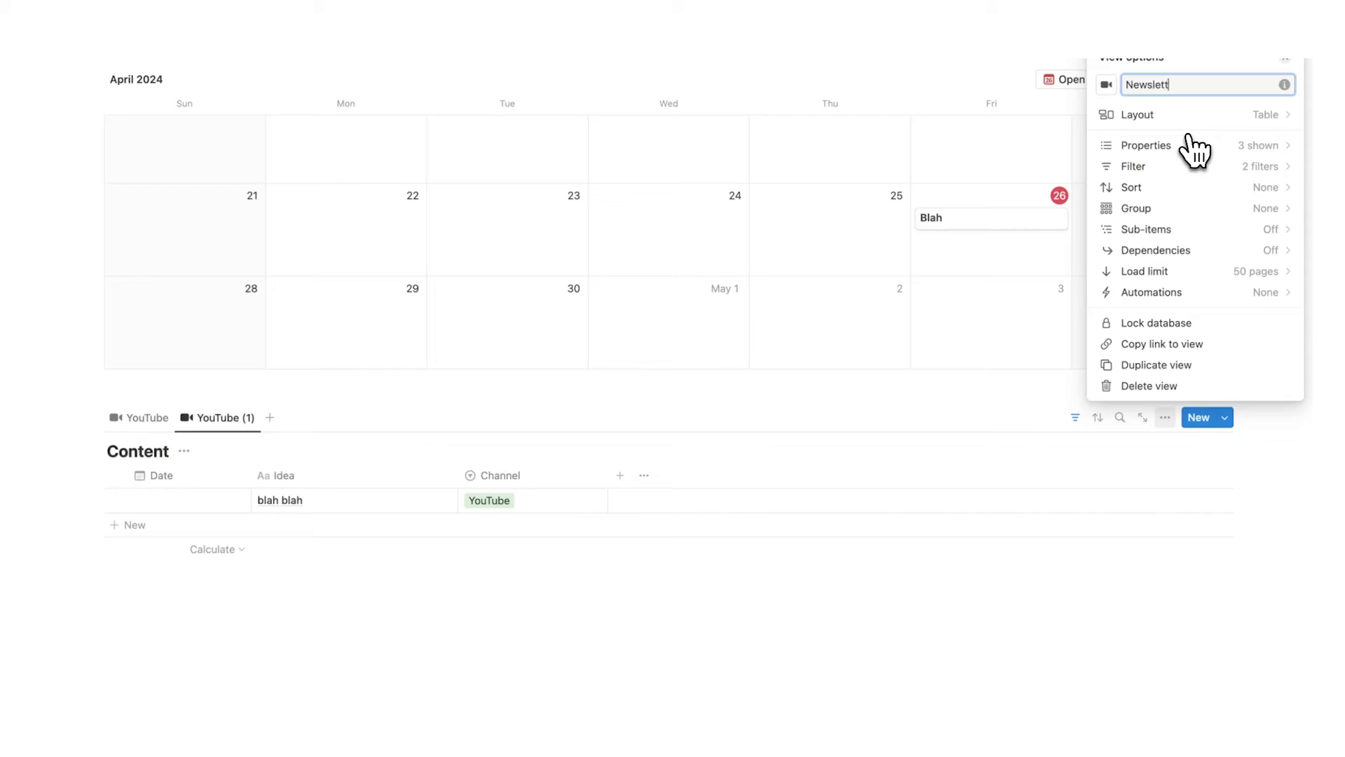
{"action": "left_click", "coordinate": [1106, 84]}
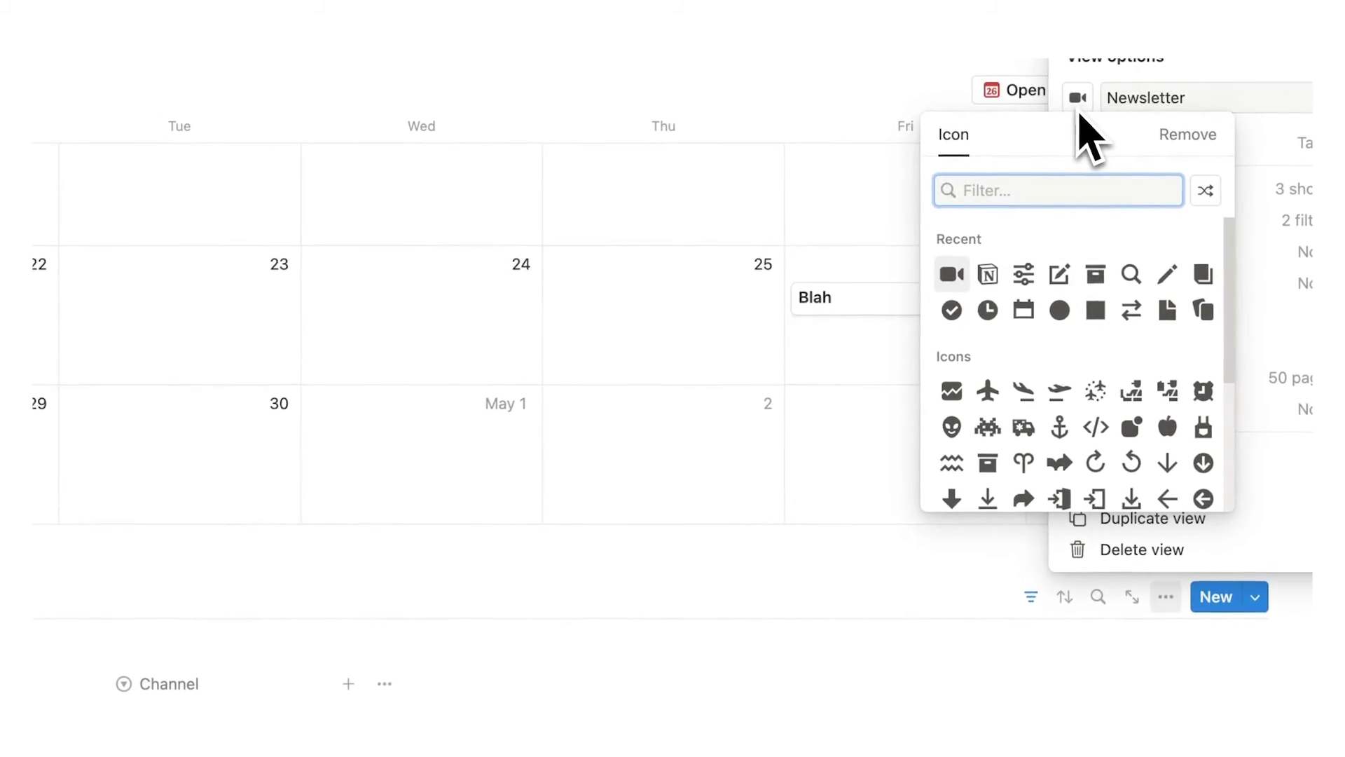
{"action": "type", "text": "writi"}
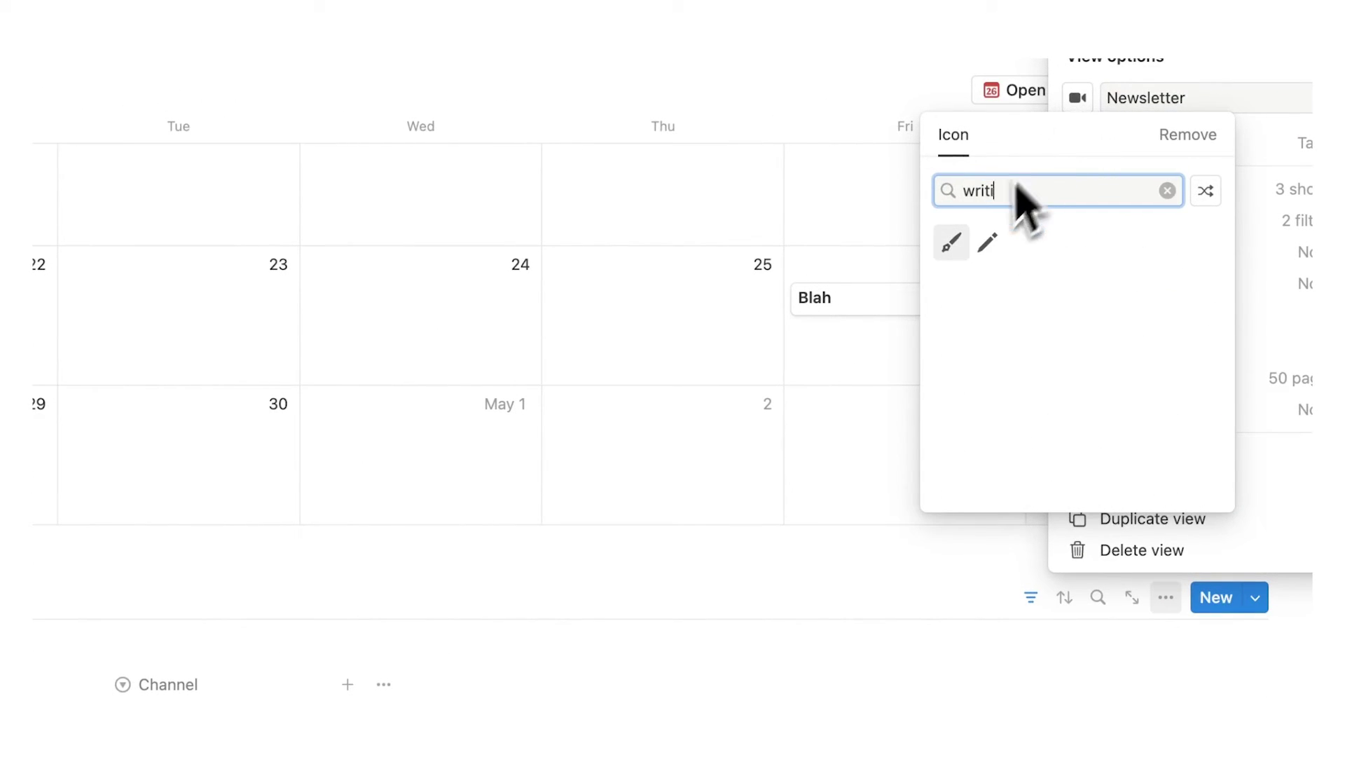
{"action": "left_click", "coordinate": [987, 243]}
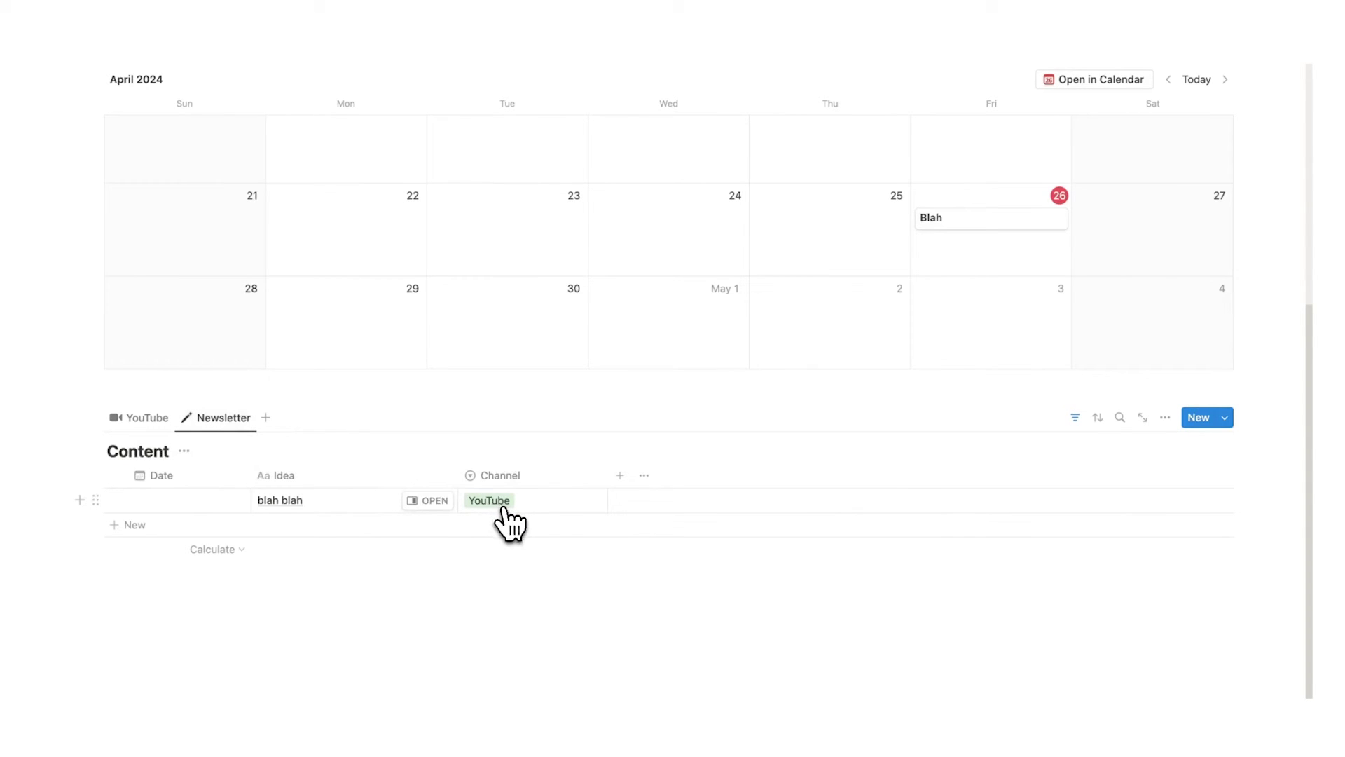
- Change the Newsletter view's Channel filter from YouTube to Newsletter
{"action": "left_click", "coordinate": [1077, 420]}
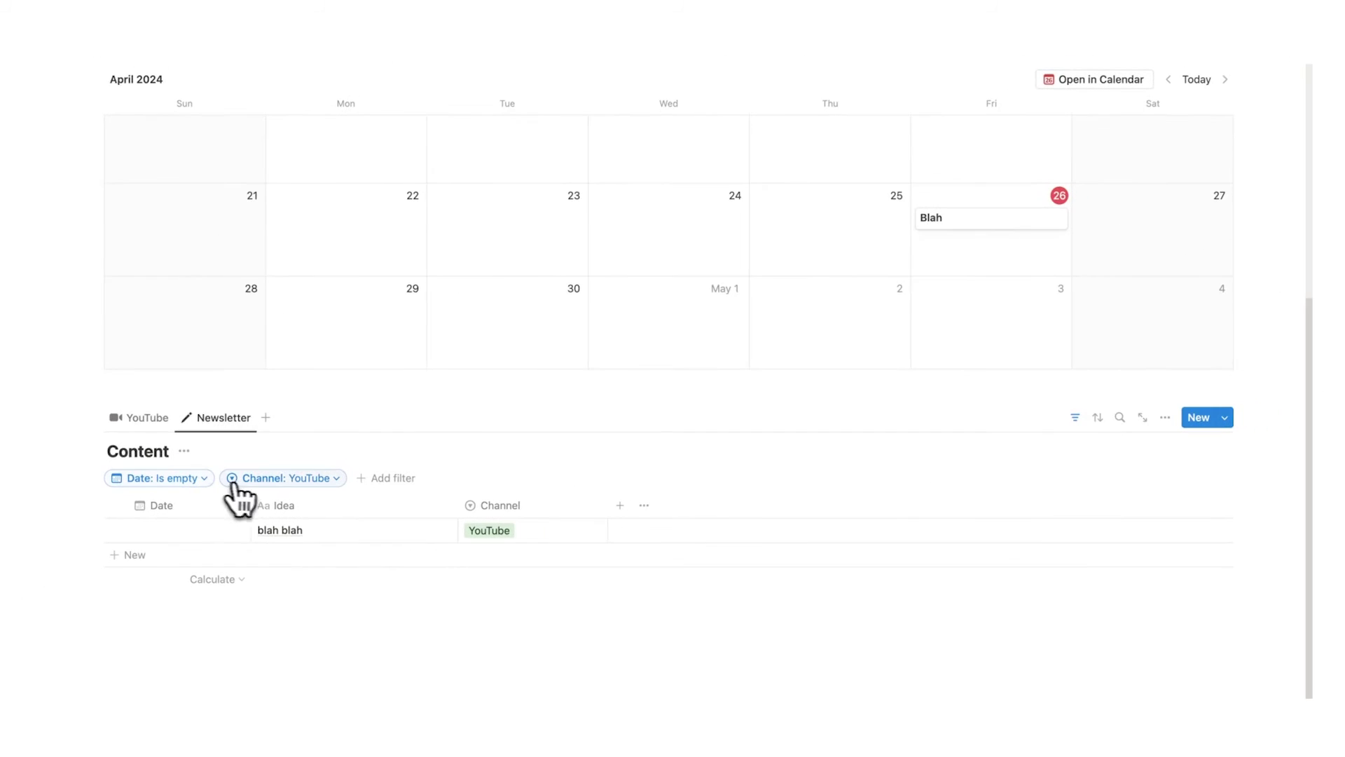
{"action": "left_click", "coordinate": [285, 479]}
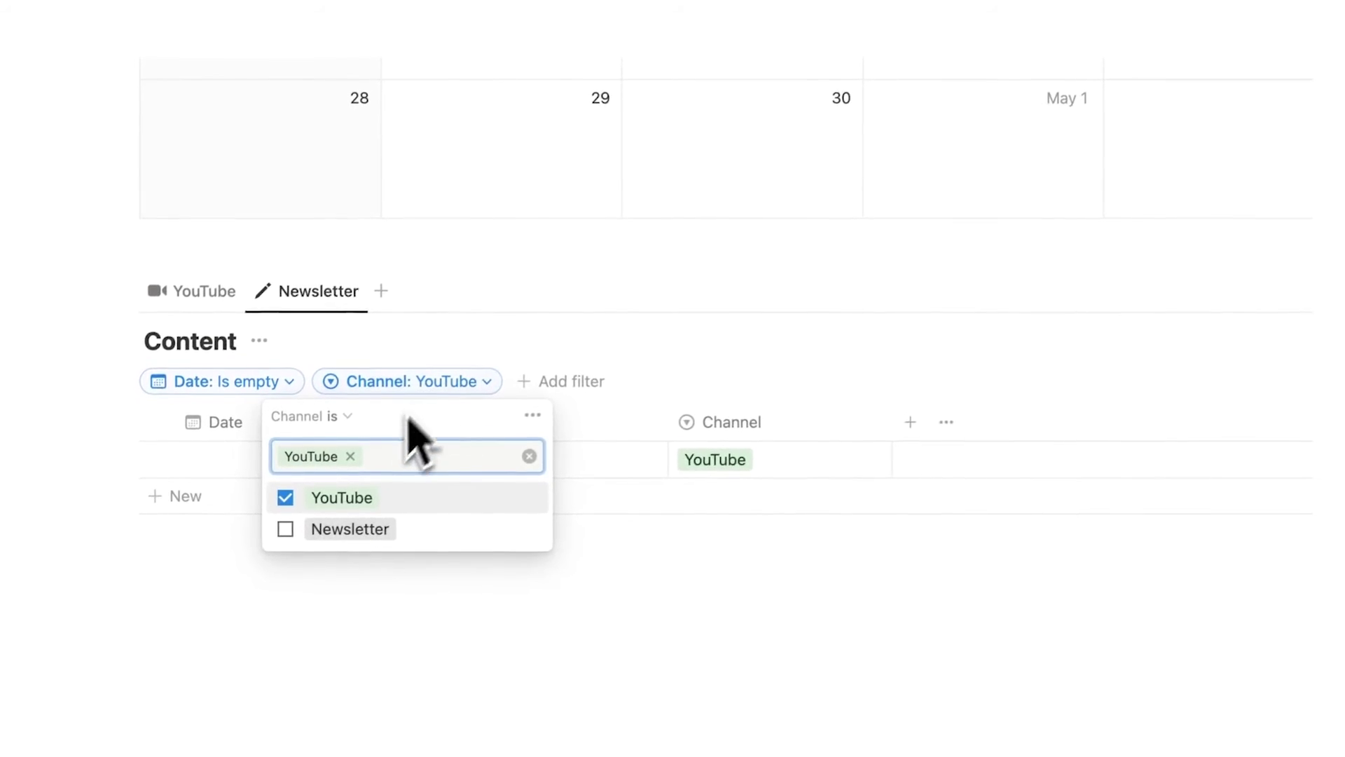
{"action": "left_click", "coordinate": [361, 498]}
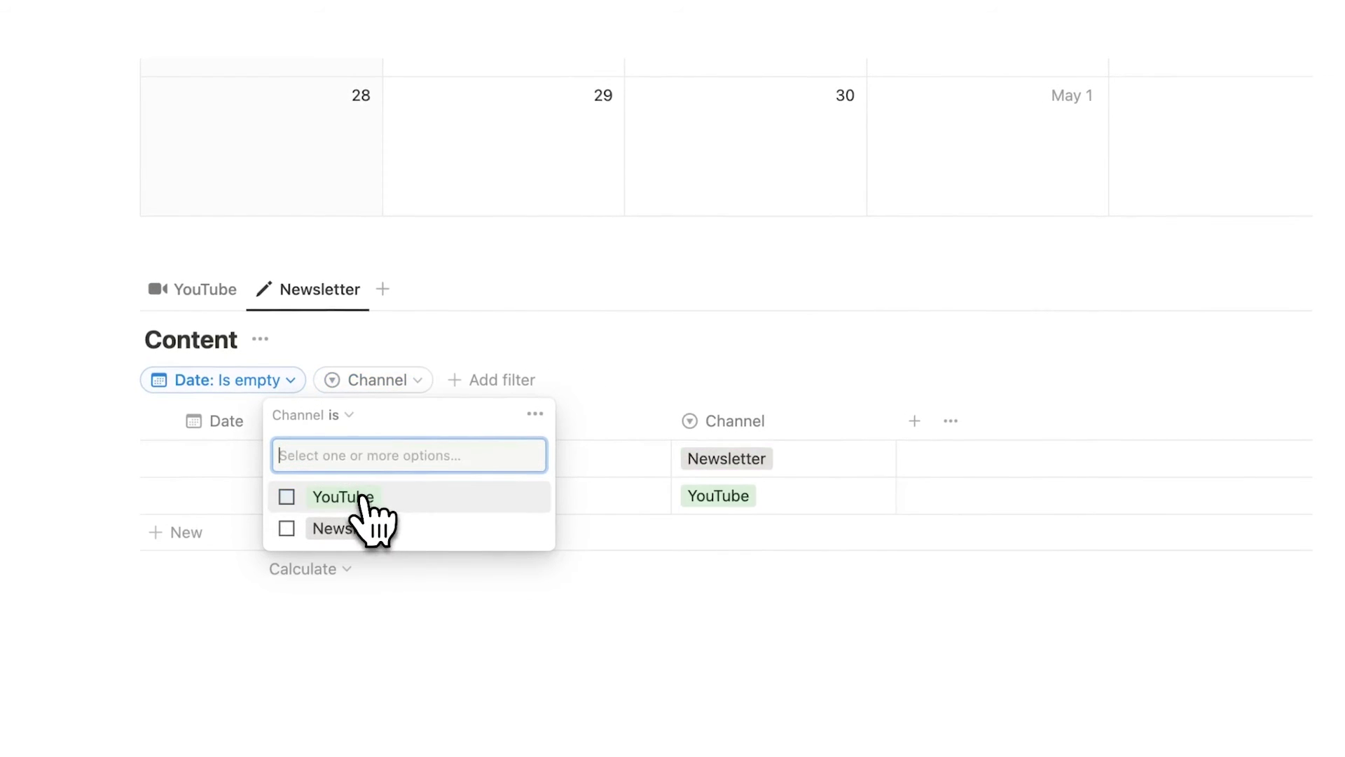
{"action": "left_click", "coordinate": [364, 528]}
{"action": "left_click", "coordinate": [200, 300]}
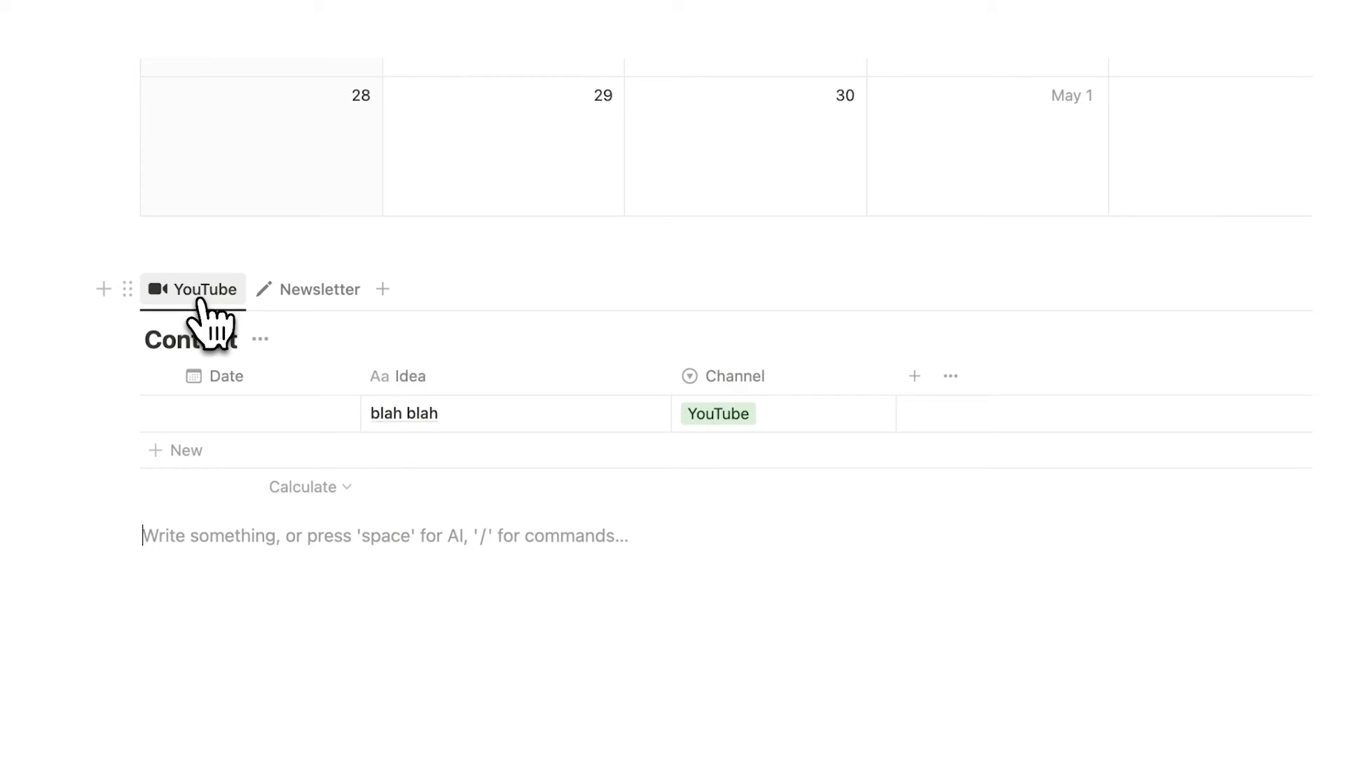
{"action": "left_click", "coordinate": [291, 300]}
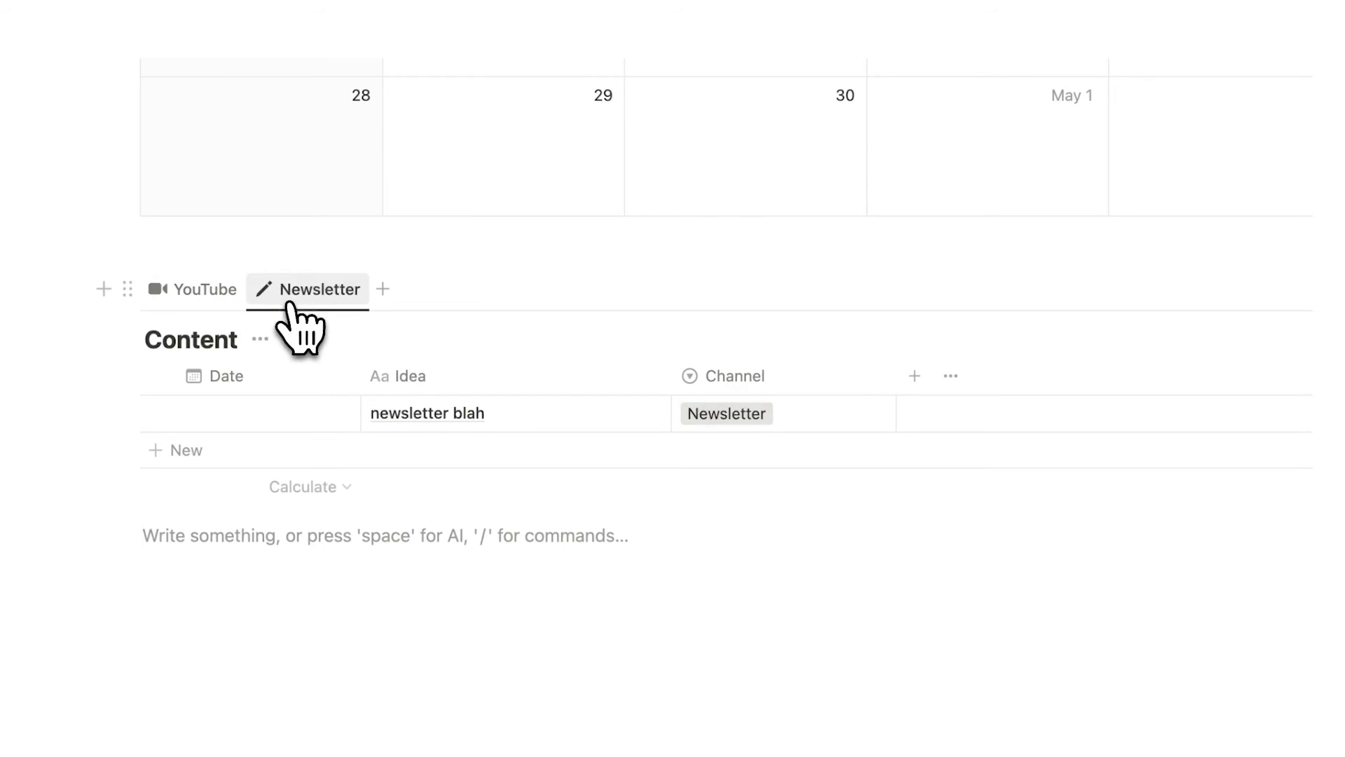
{"action": "left_click", "coordinate": [234, 300]}
- Add a new YouTube idea named 'blah blah blah' in the YouTube view
{"action": "left_click", "coordinate": [213, 450]}
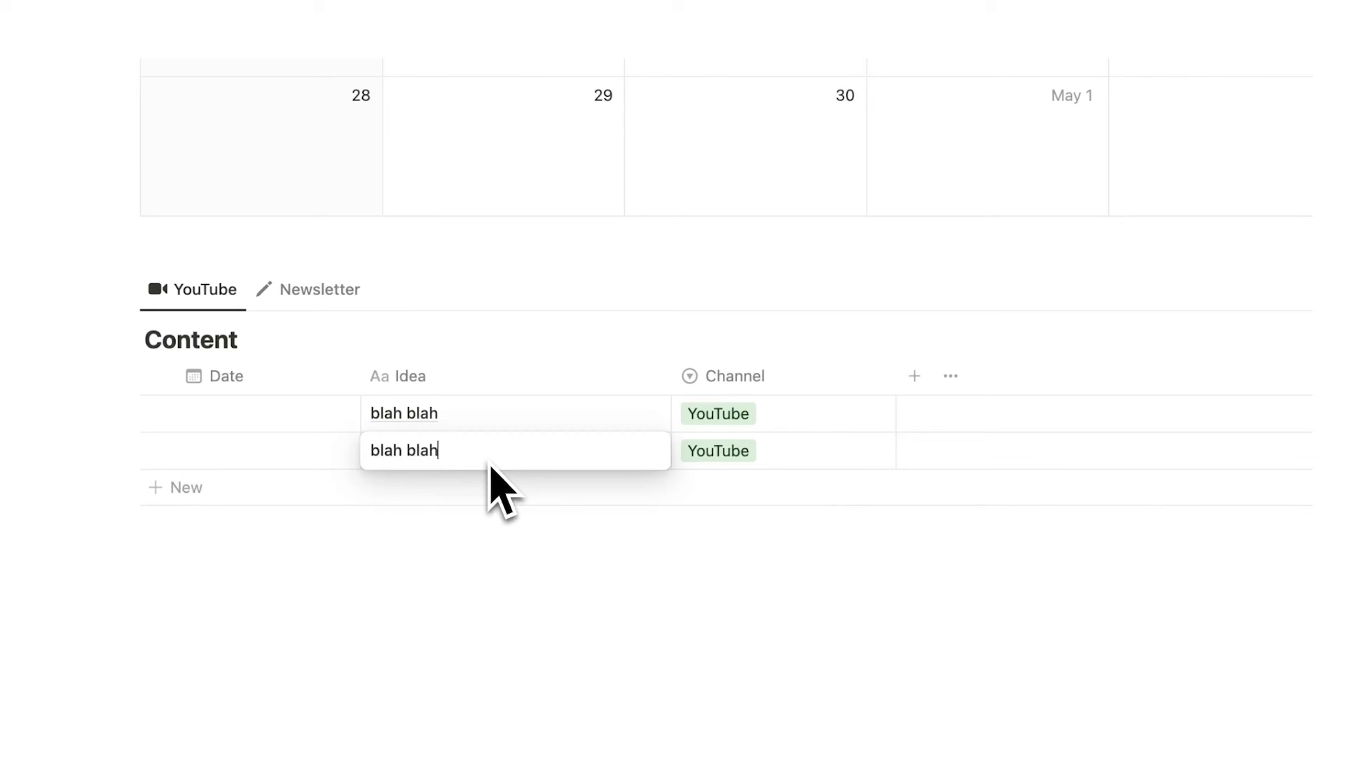
{"action": "key", "text": "Return"}
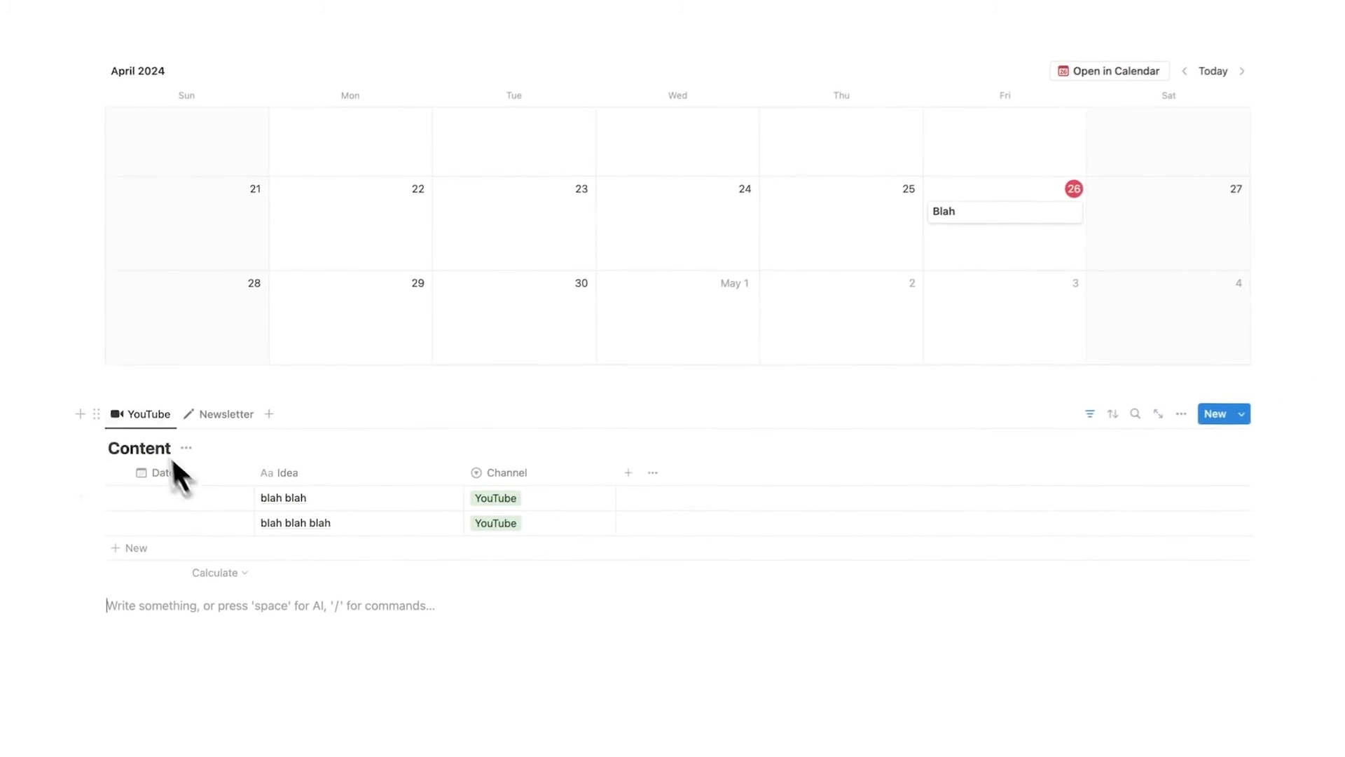
{"action": "left_click", "coordinate": [196, 419]}
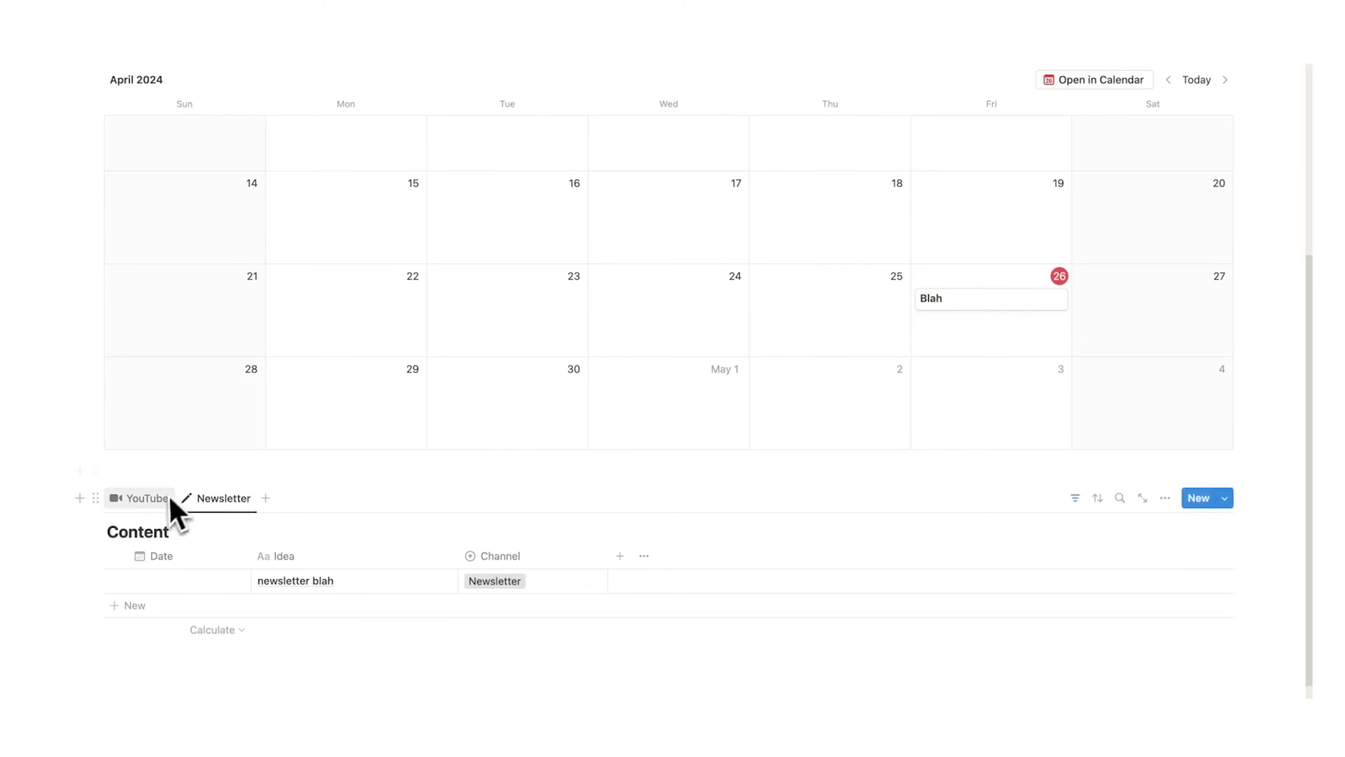
- Rename the calendar view tab to 'Content Calendar'
{"action": "scroll", "coordinate": [937, 397], "scroll_direction": "up", "scroll_amount": 3}
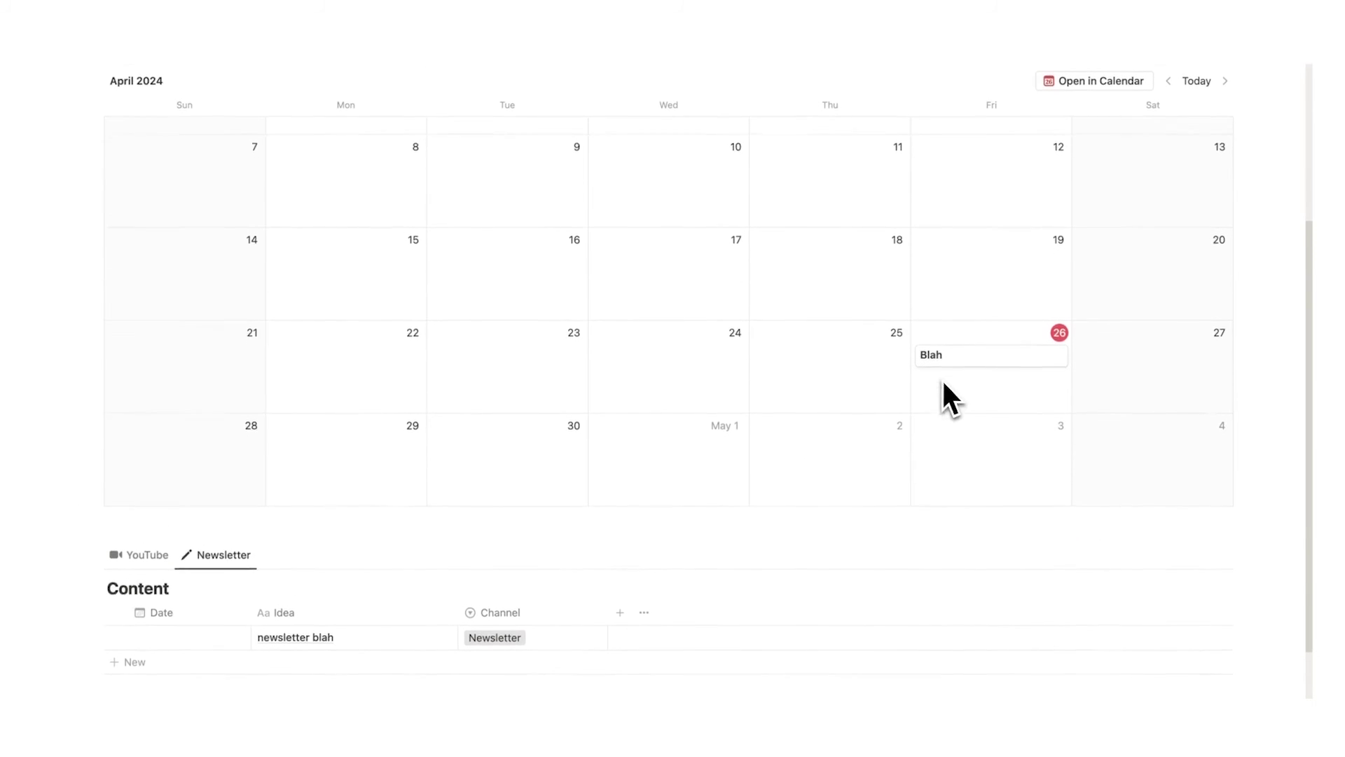
{"action": "scroll", "coordinate": [953, 401], "scroll_direction": "up", "scroll_amount": 2}
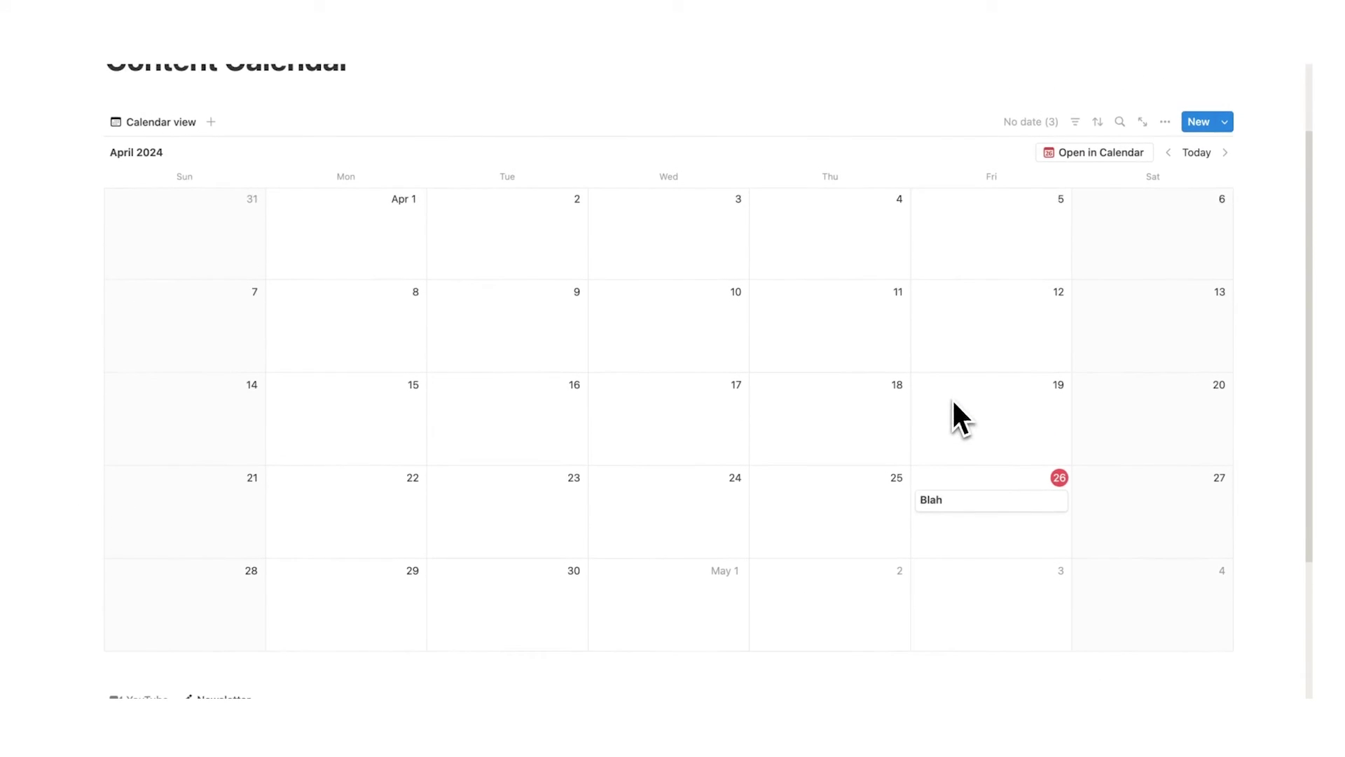
{"action": "left_click", "coordinate": [166, 129]}
{"action": "key", "text": "Escape"}
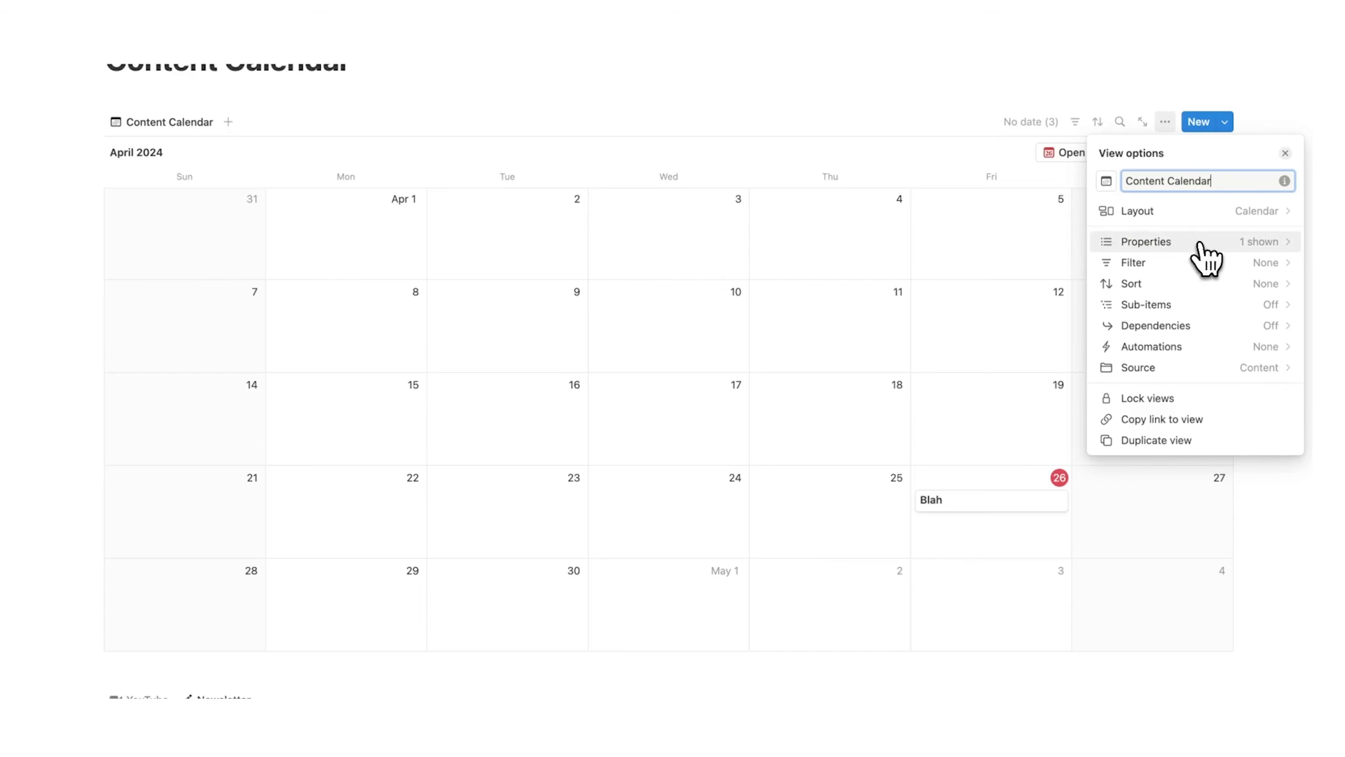
- Make the Channel property visible on the calendar cards
{"action": "left_click", "coordinate": [1200, 244]}
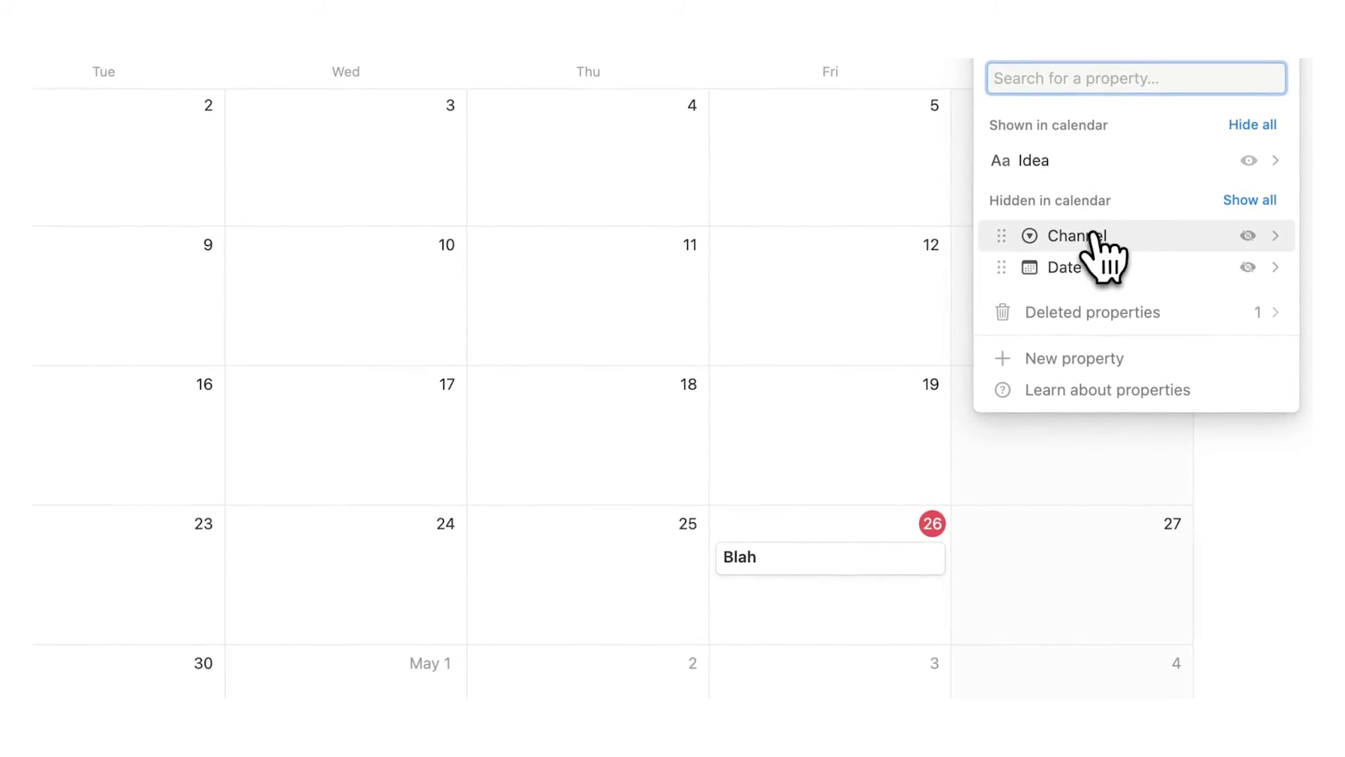
{"action": "left_click", "coordinate": [1248, 235]}
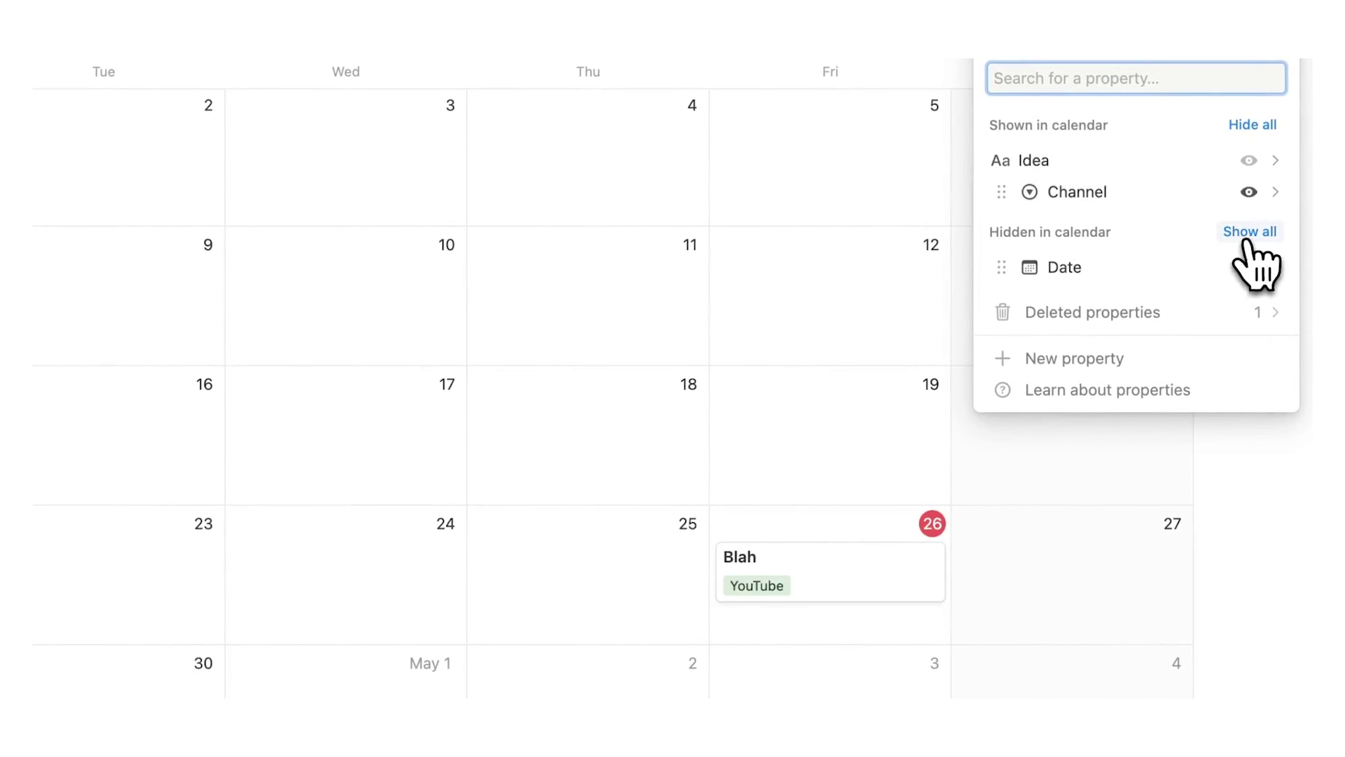
{"action": "left_click", "coordinate": [805, 354]}
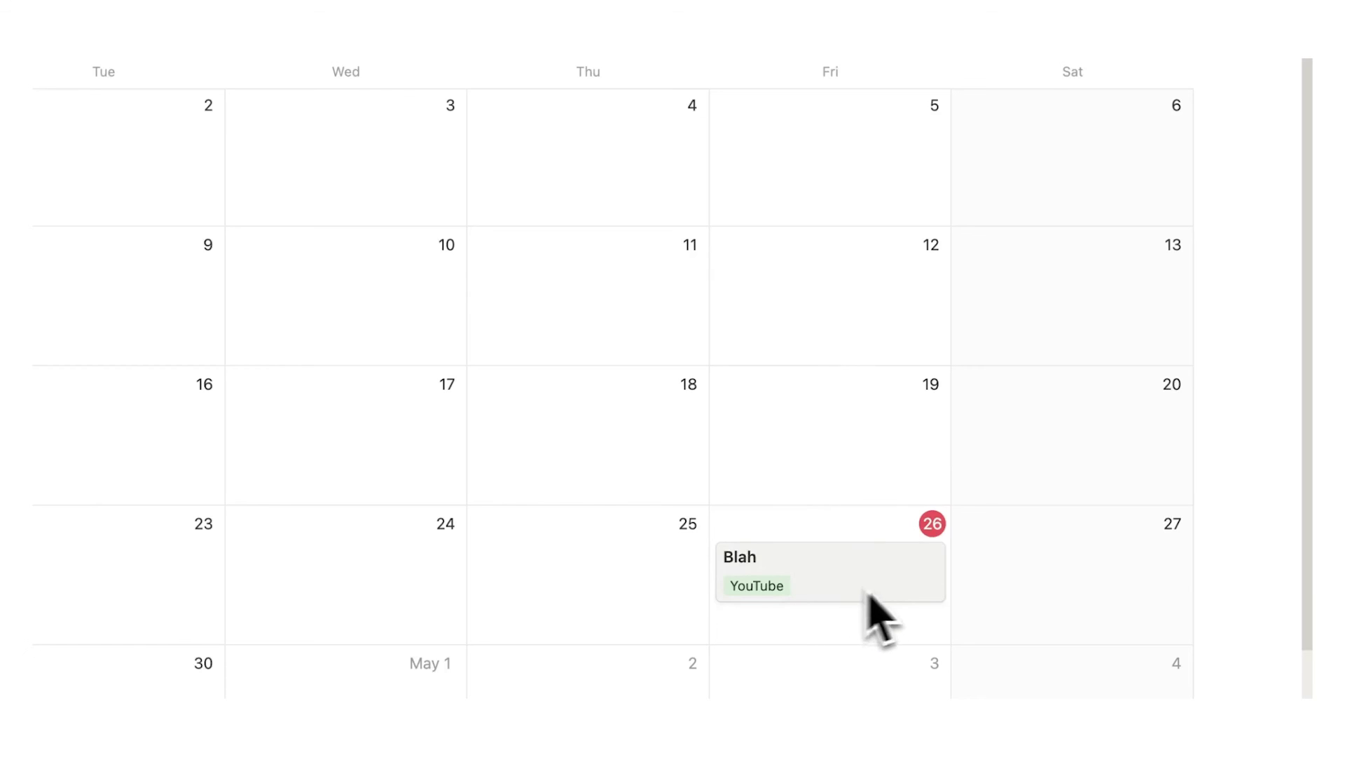
{"action": "scroll", "coordinate": [921, 571], "scroll_direction": "down", "scroll_amount": 4}
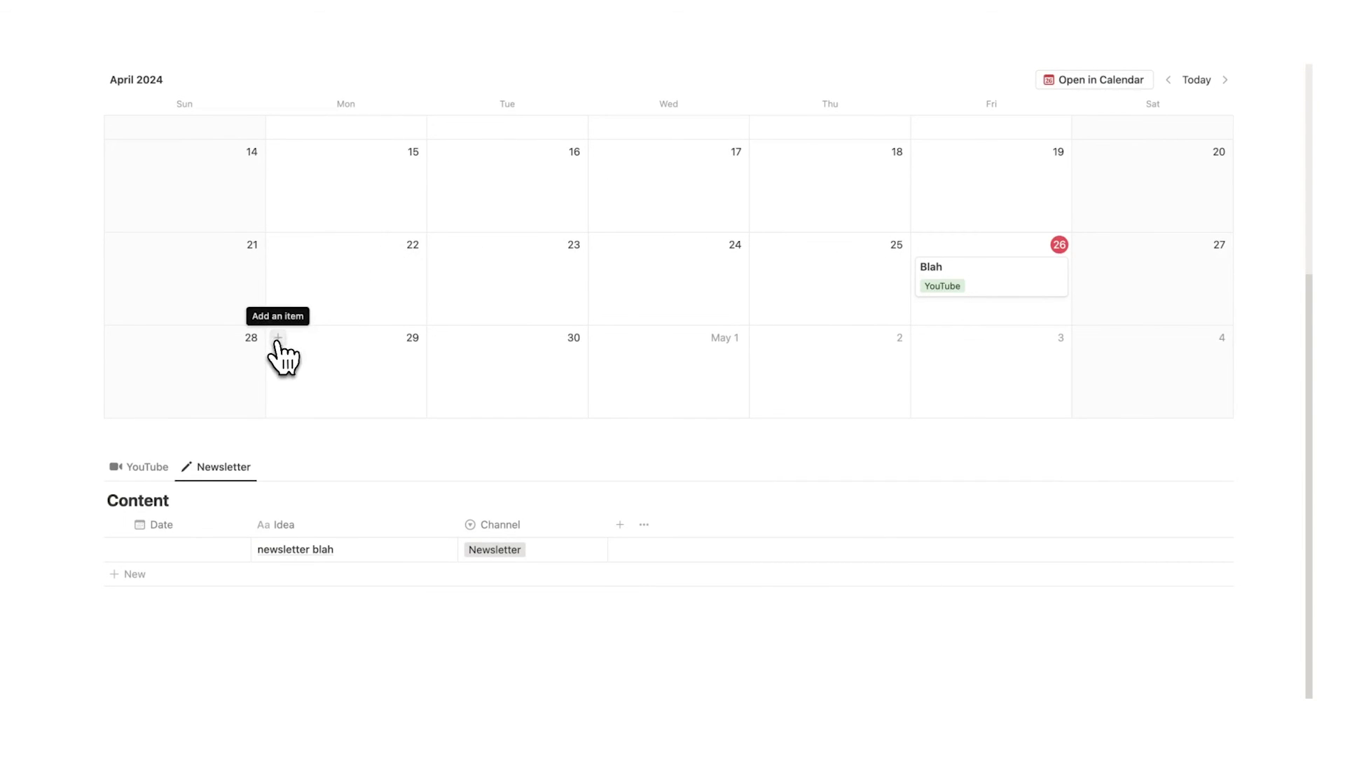
- Add an 'Example Video' entry on April 29 with Channel set to YouTube
{"action": "left_click", "coordinate": [278, 338]}
{"action": "type", "text": "Example Video"}
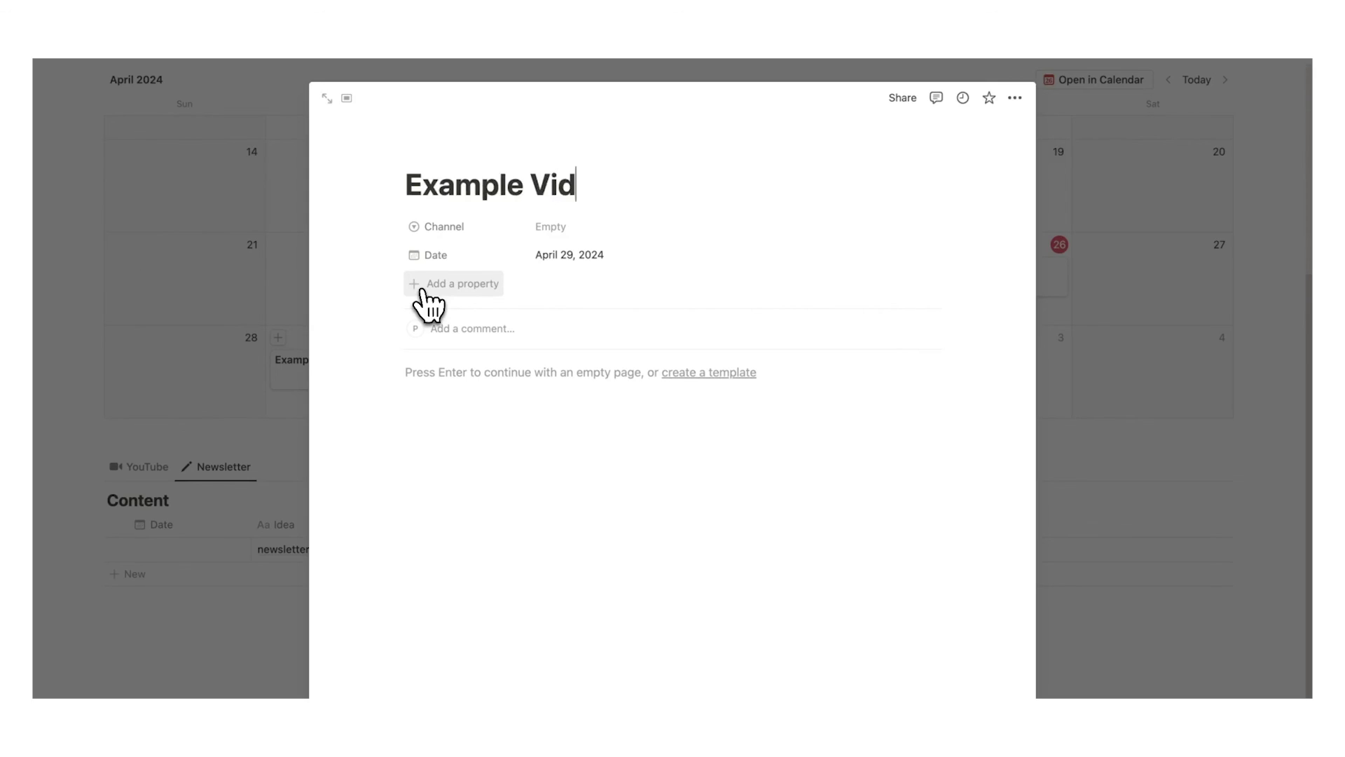
{"action": "left_click", "coordinate": [550, 228]}
{"action": "left_click", "coordinate": [585, 275]}
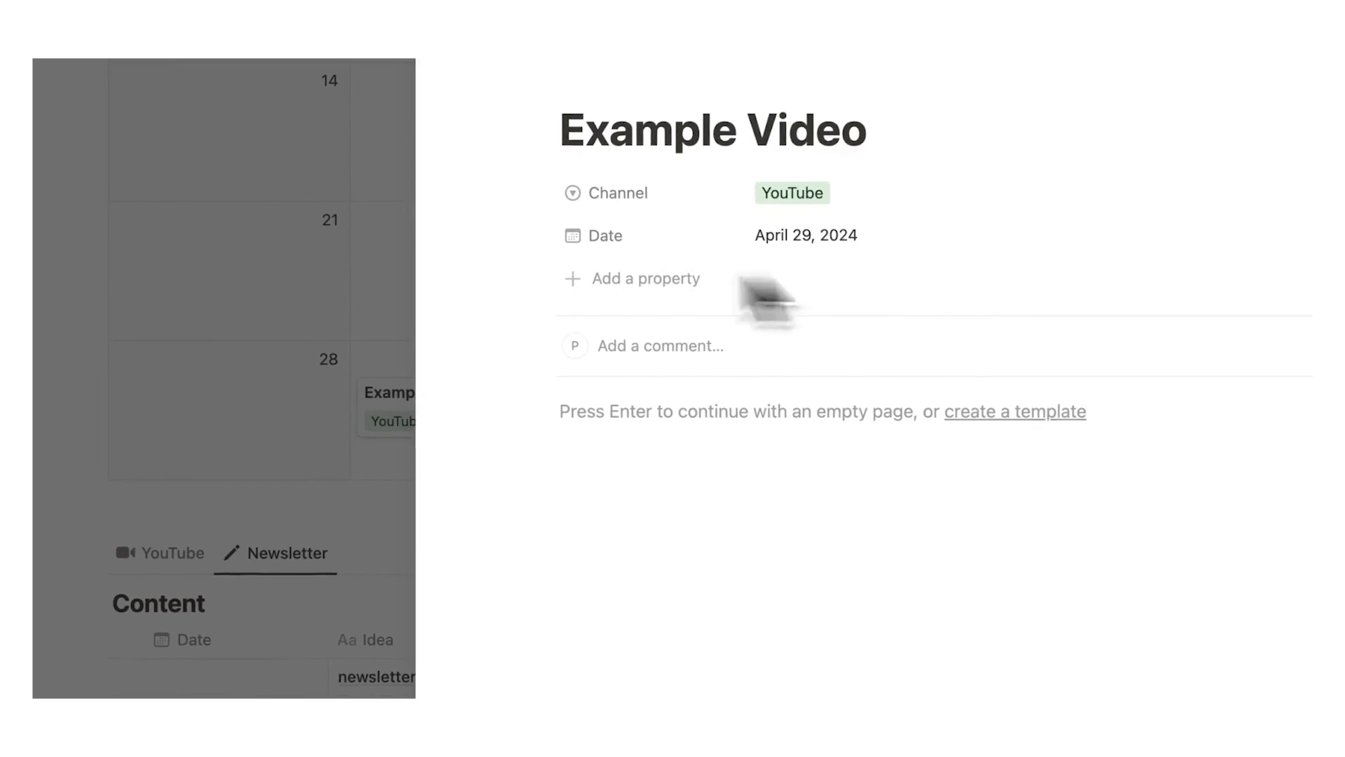
{"action": "left_click", "coordinate": [260, 334]}
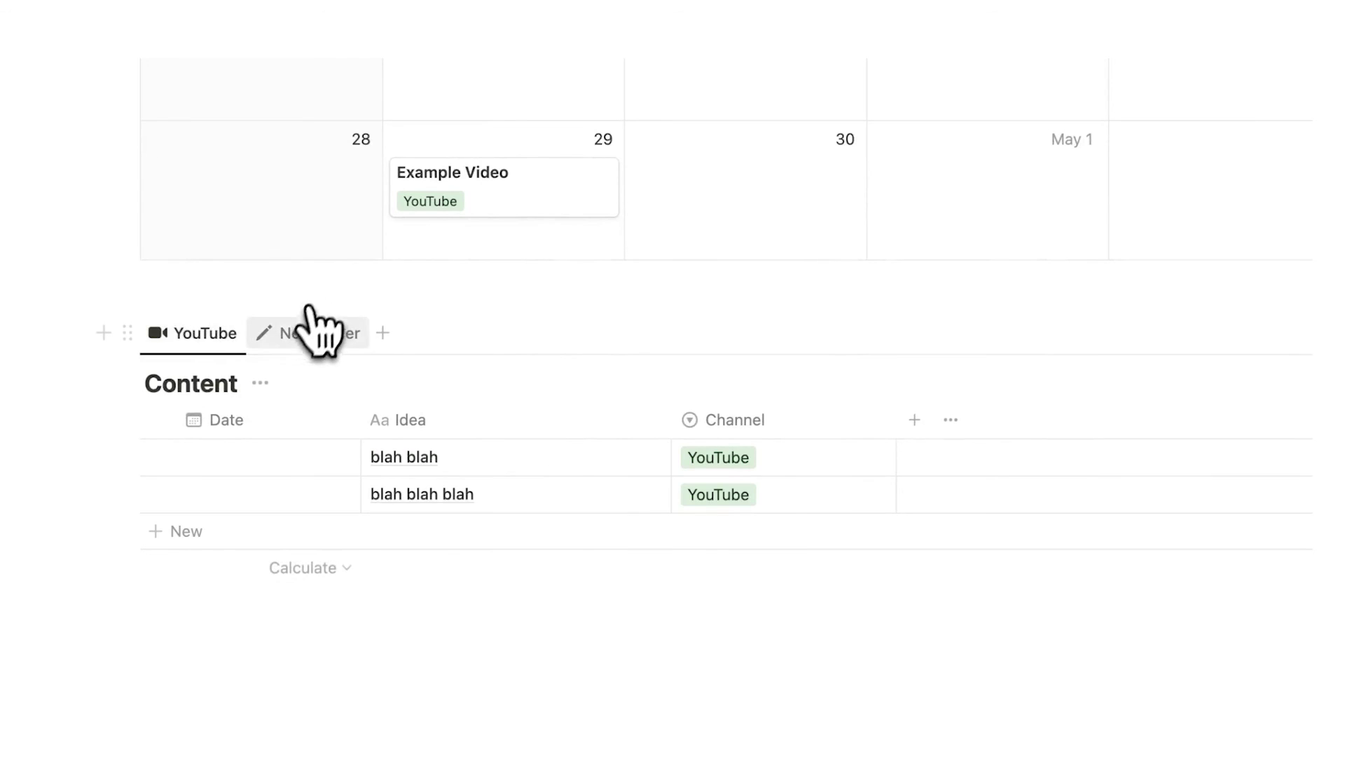
- Schedule the YouTube ideas: 'blah blah' on May 2 and 'blah blah blah' on May 1
{"action": "left_click", "coordinate": [294, 330]}
{"action": "left_click", "coordinate": [210, 336]}
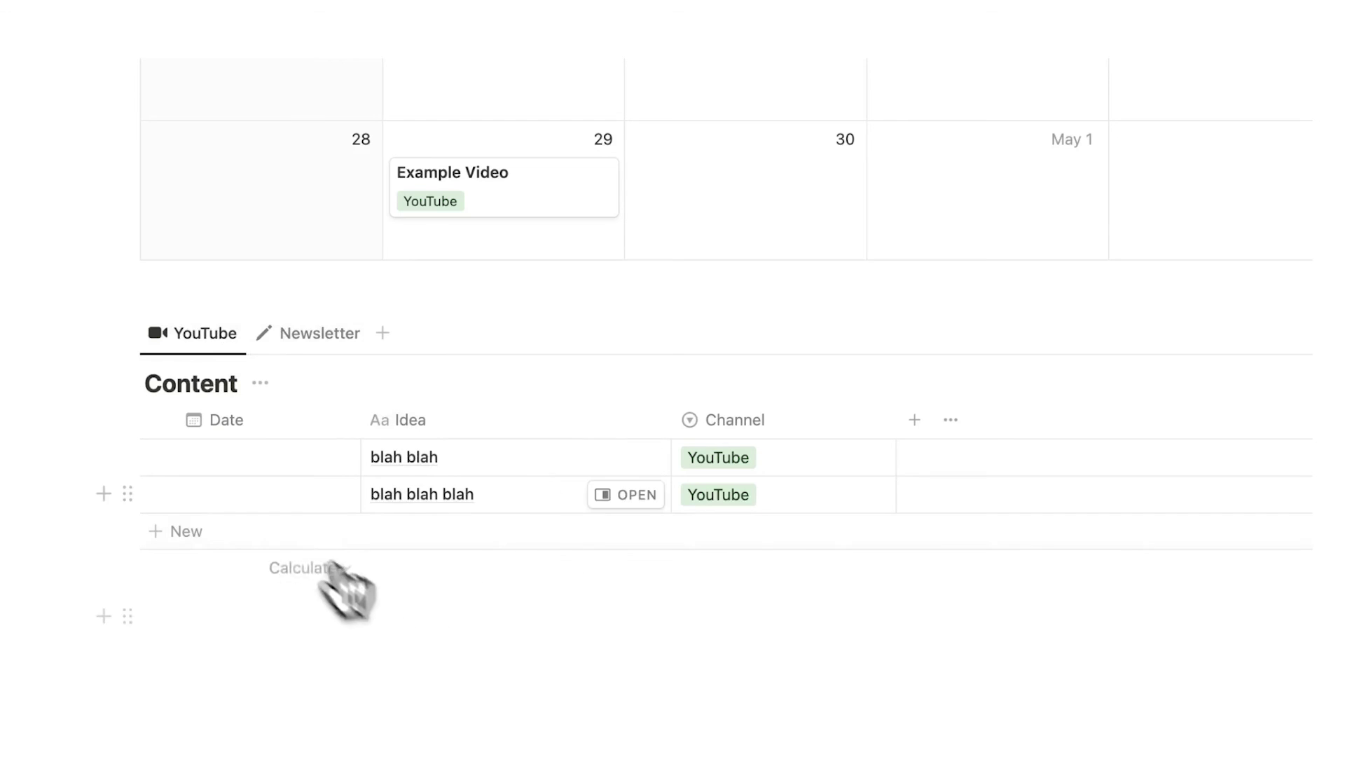
{"action": "left_click", "coordinate": [236, 468]}
{"action": "scroll", "coordinate": [301, 295], "scroll_direction": "up", "scroll_amount": 4}
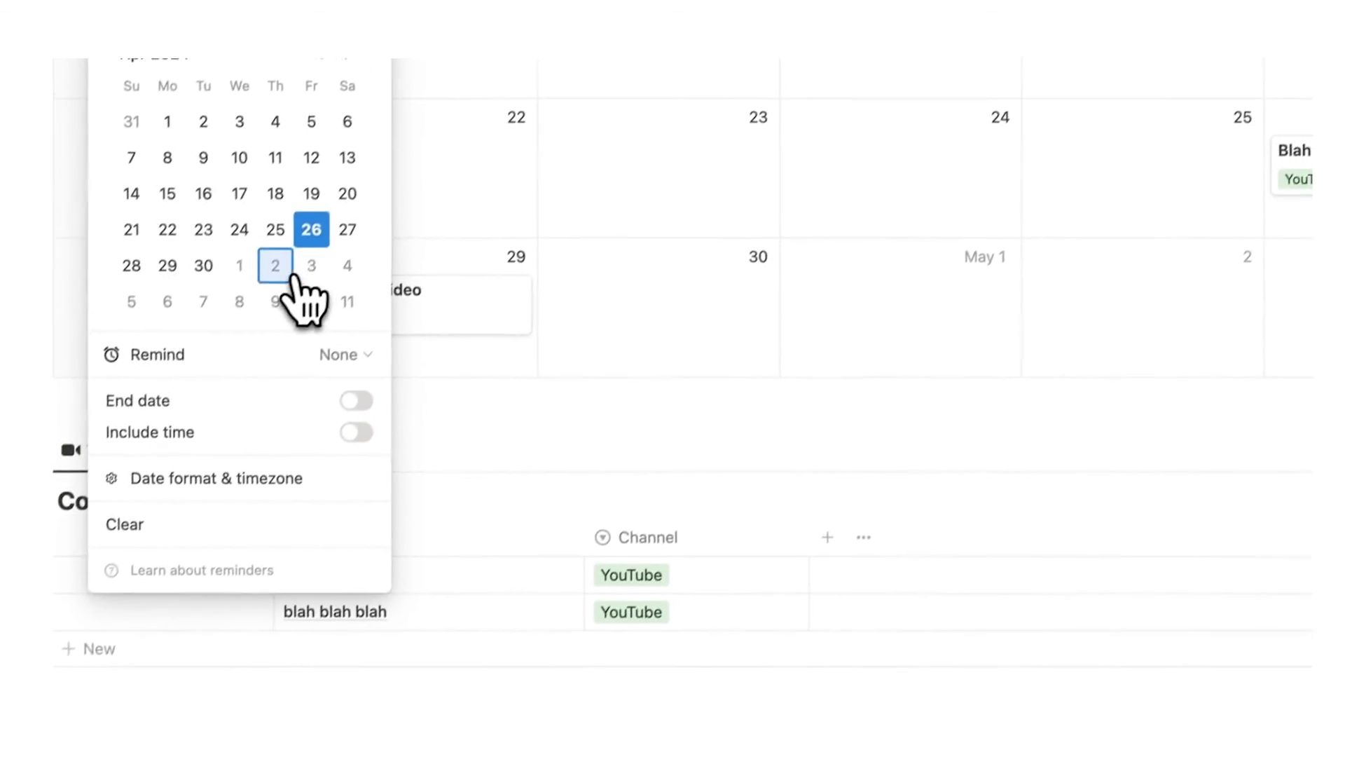
{"action": "left_click", "coordinate": [276, 265]}
{"action": "left_click", "coordinate": [526, 420]}
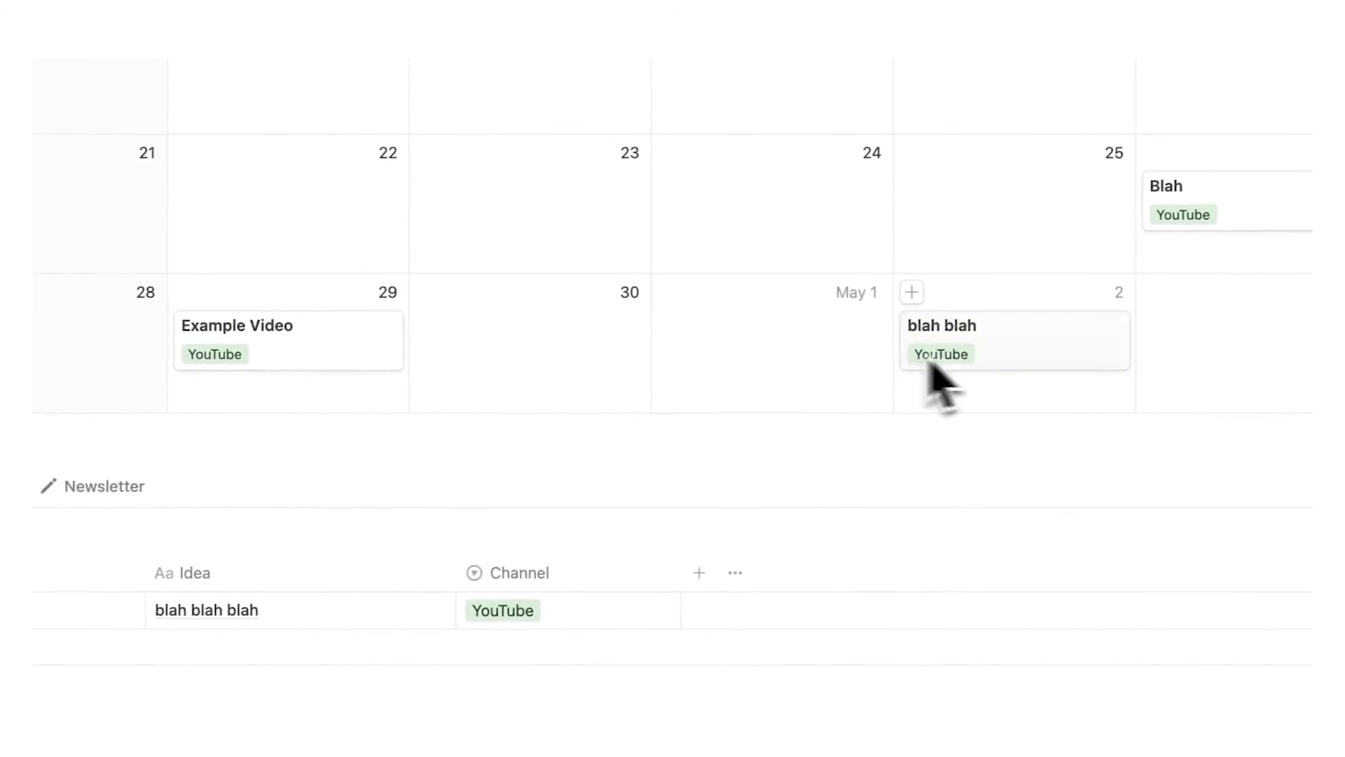
{"action": "left_click", "coordinate": [291, 578]}
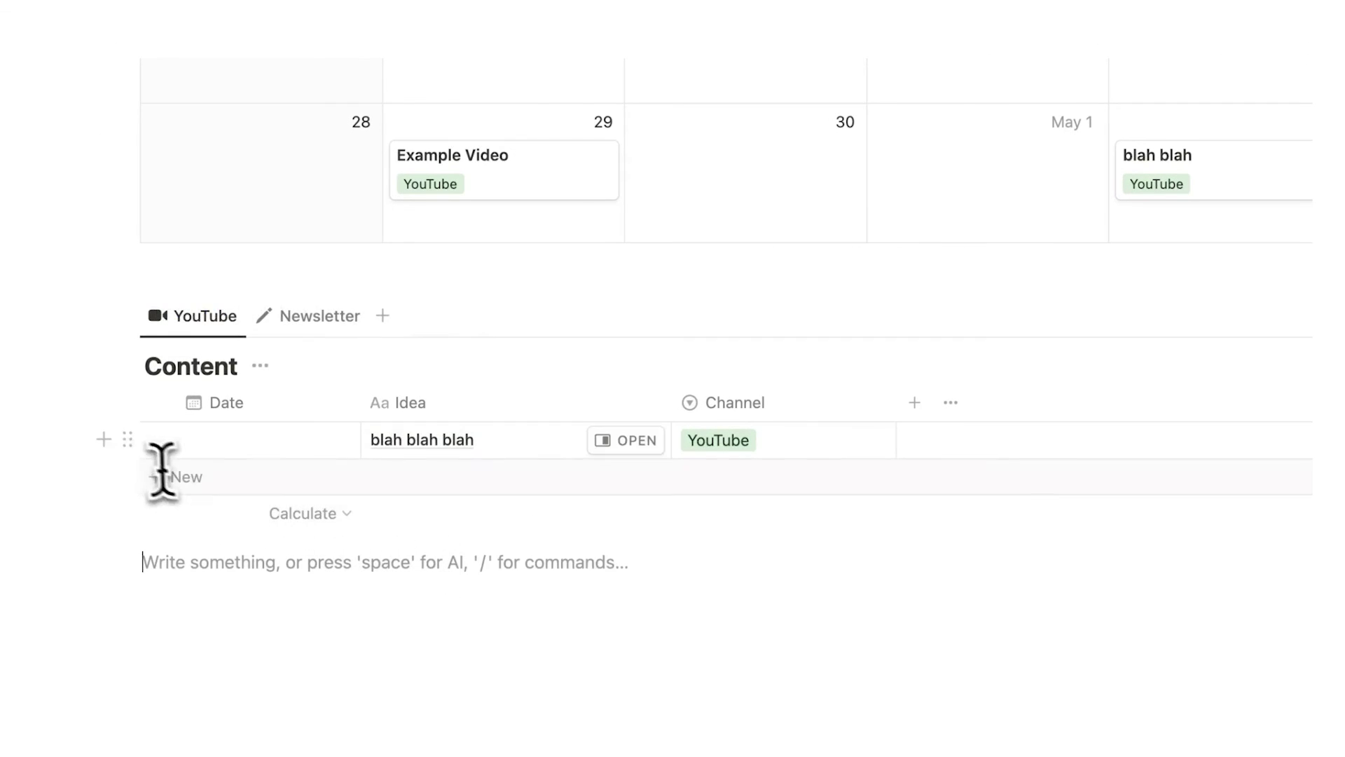
{"action": "left_click_drag", "start_coordinate": [131, 441], "coordinate": [992, 180]}
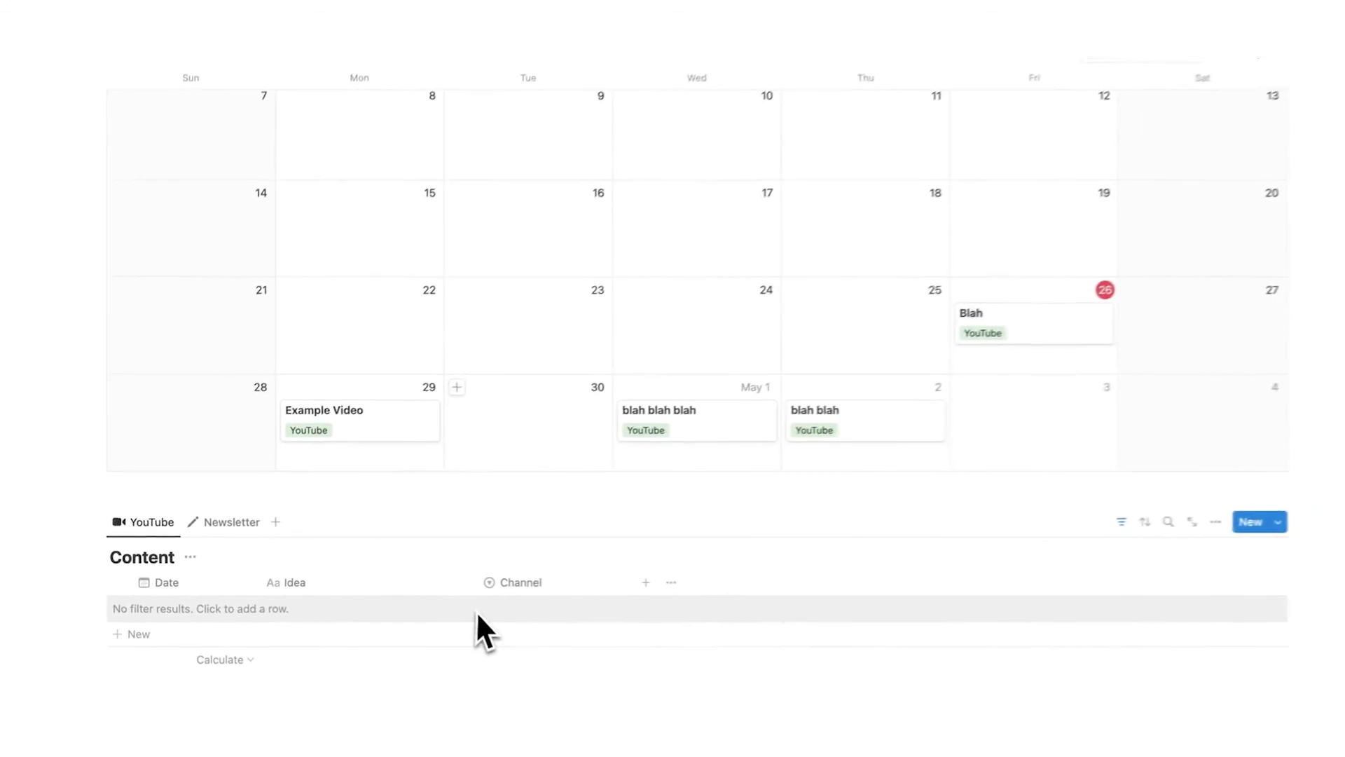
- In the Publish OS AutoRank view, move the Competition sort rule to the top
{"action": "scroll", "coordinate": [474, 630], "scroll_direction": "up", "scroll_amount": 5}
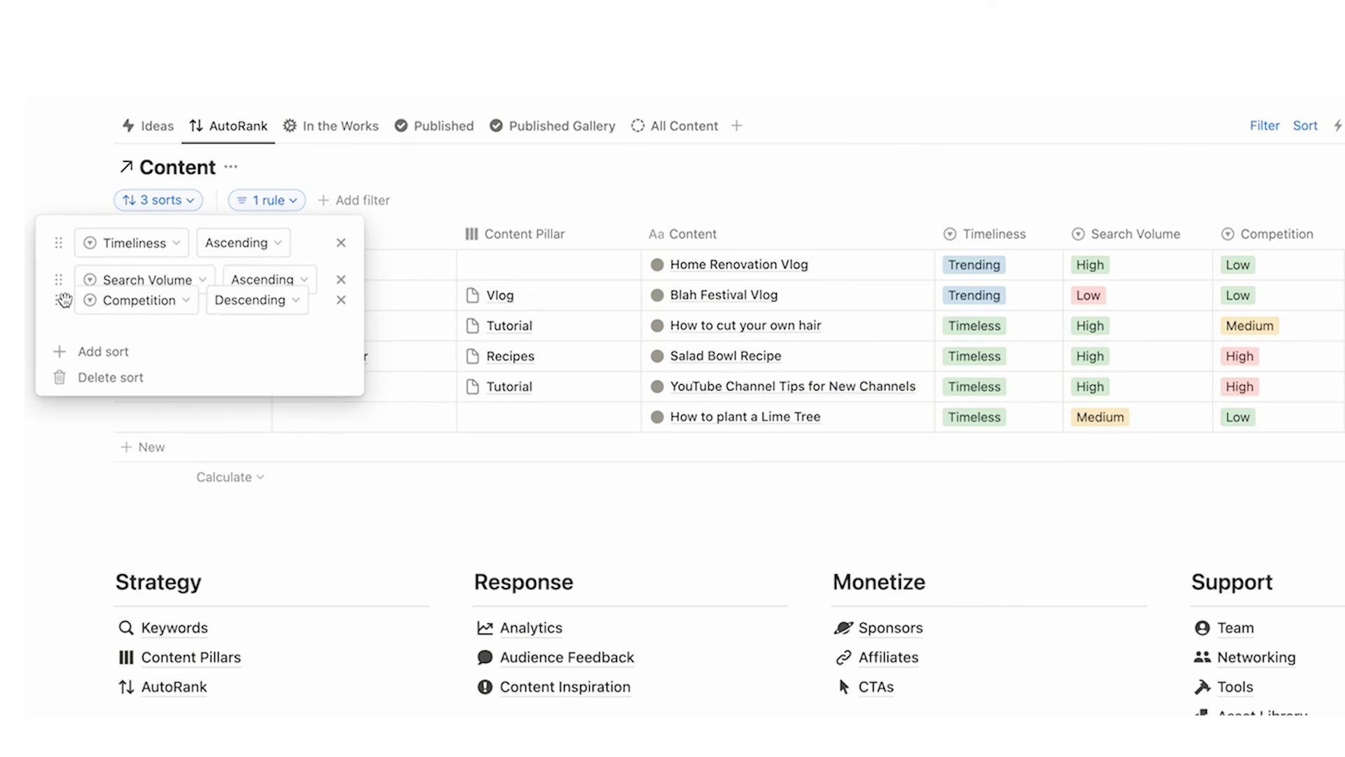
{"action": "left_click_drag", "start_coordinate": [59, 313], "coordinate": [64, 242]}
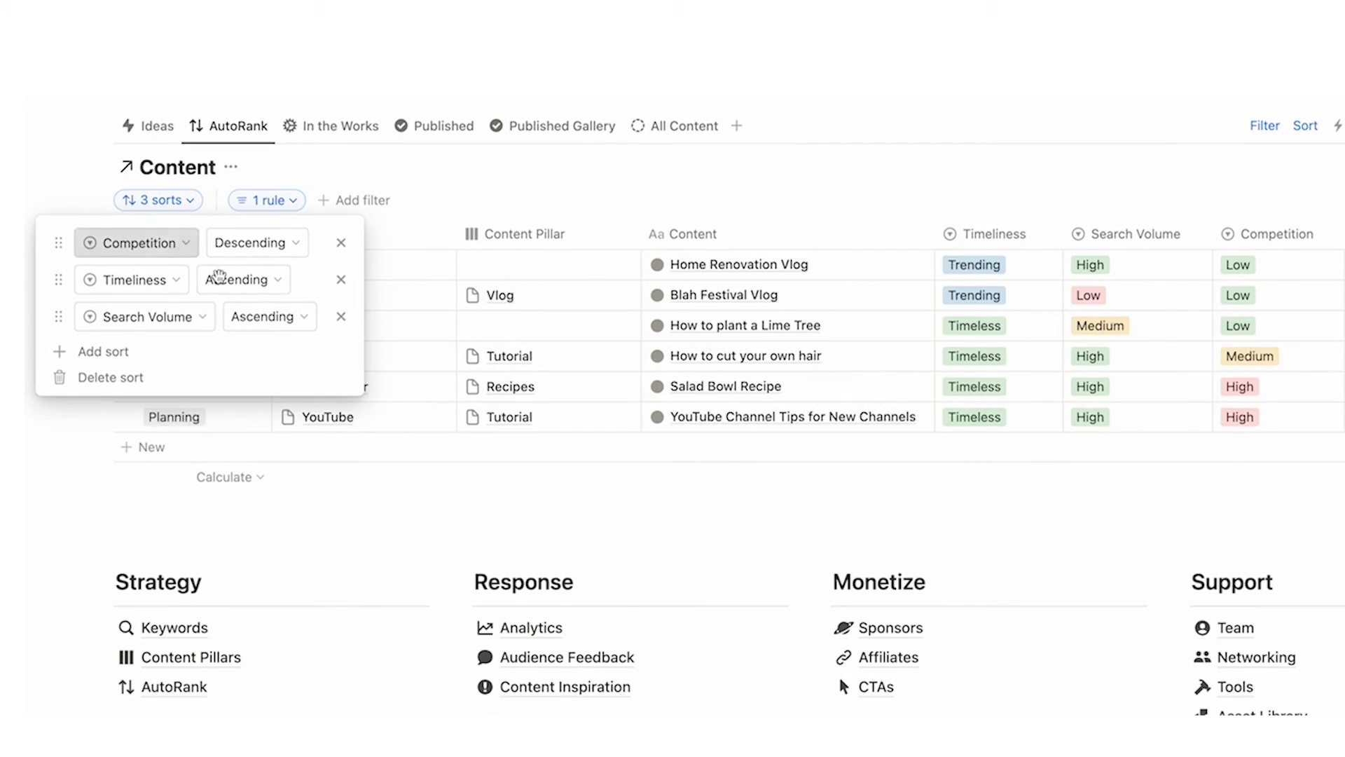